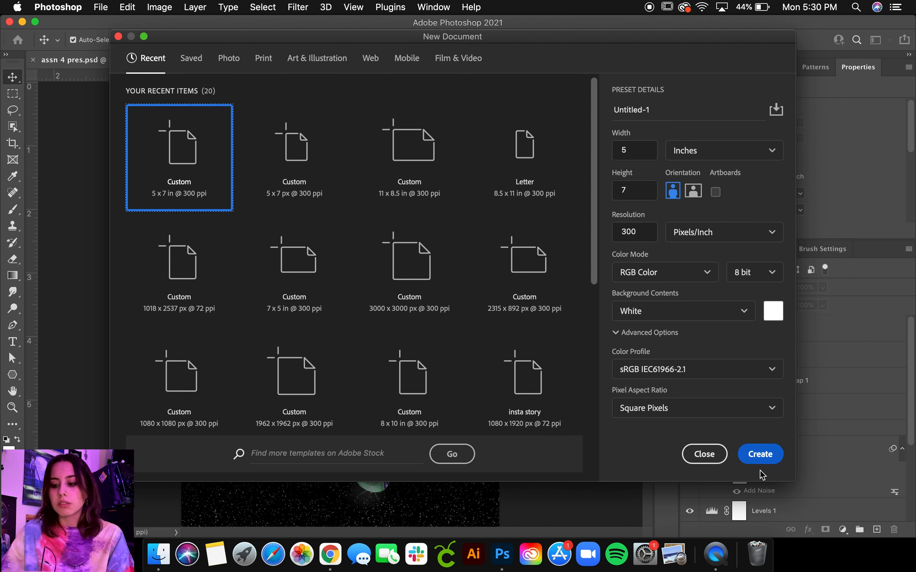
Create a white 5 × 7 inch RGB document at 300 ppi and save it on the computer as "assn 4 pres 2".
click(761, 455)
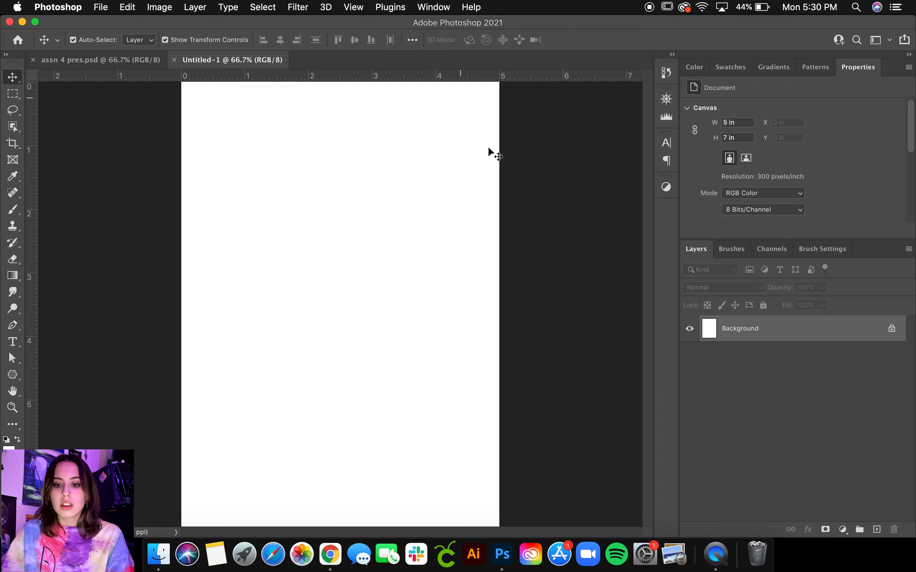
key(z)
drag(484, 149, 480, 150)
key(super+s)
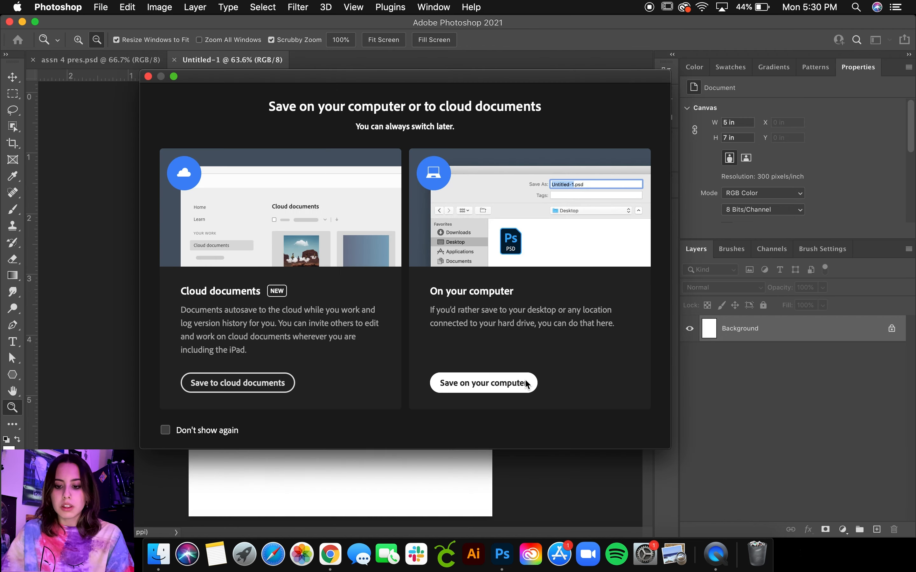
click(525, 384)
text(assn 4 p)
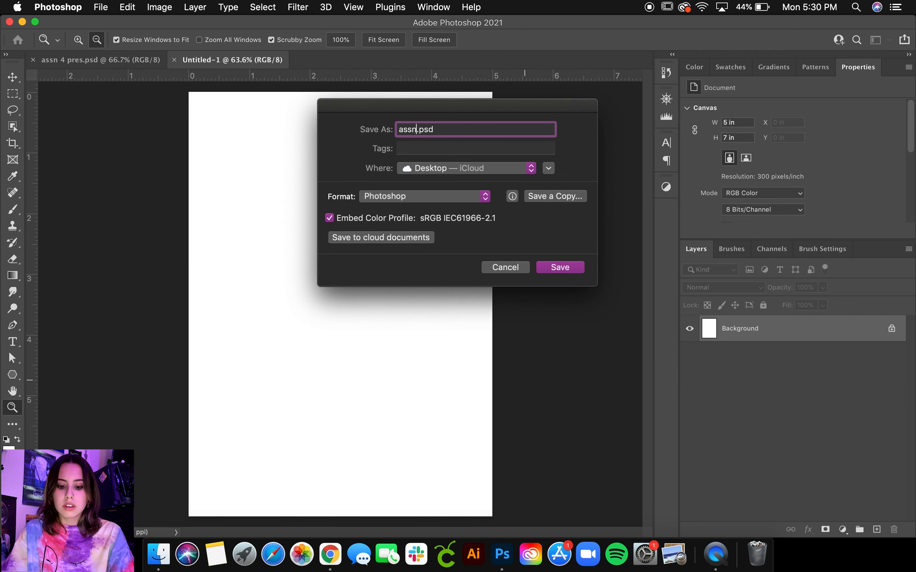
text(res 2)
click(556, 267)
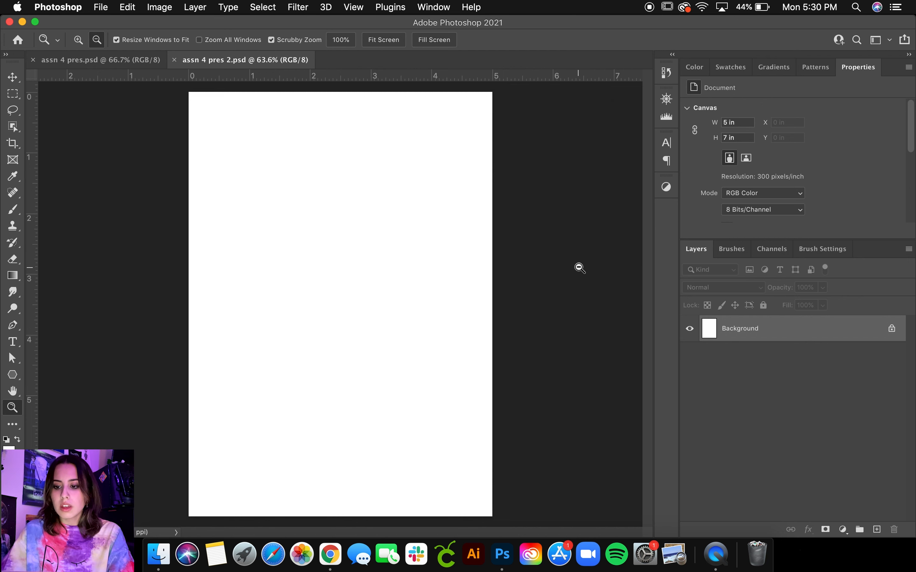
Add a solid color fill layer with the color 000000 above the Background layer.
key(v)
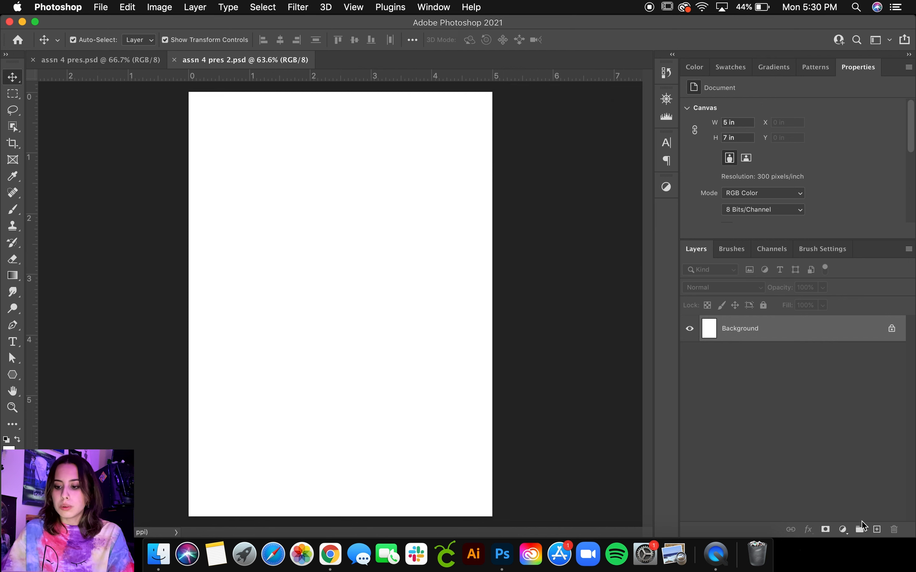
click(842, 529)
click(840, 287)
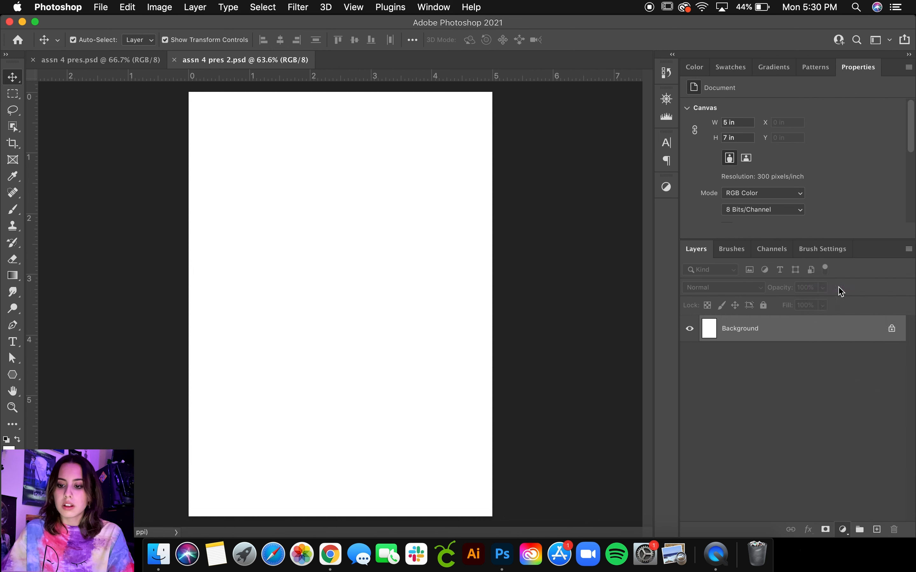
text(000000)
click(794, 300)
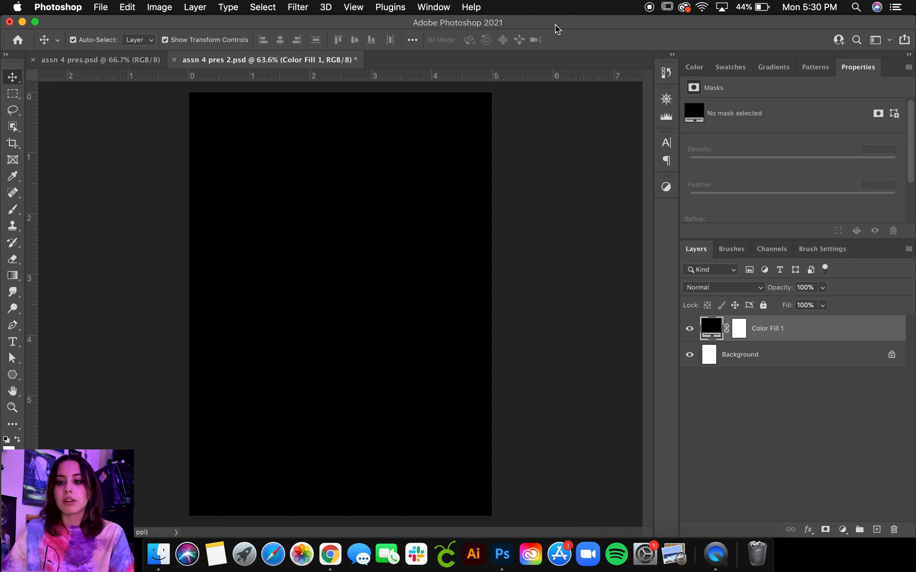
Place the desktop photo IMG_1315.HEIC on the canvas at its default fitted size and deselect it.
drag(555, 24, 483, 24)
drag(878, 383, 325, 320)
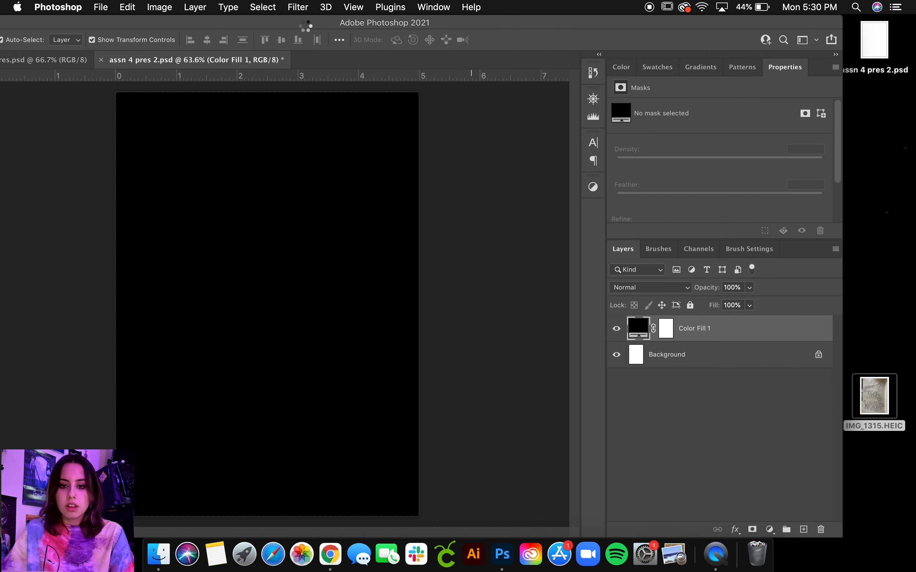
drag(323, 24, 399, 24)
click(621, 40)
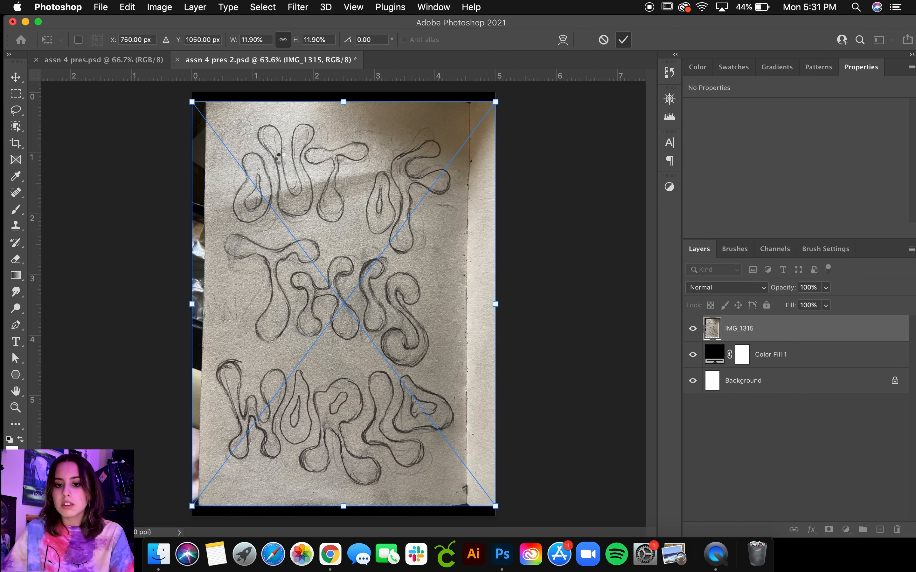
click(514, 194)
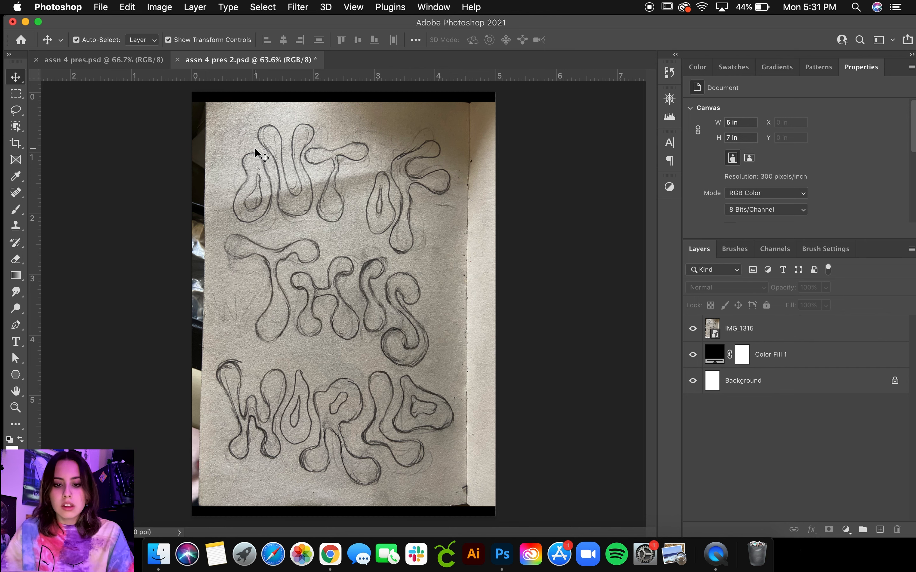
Rename the placed photo layer "sketch" and lower its opacity to 35%.
double_click(740, 328)
text(sketch)
key(Return)
click(826, 288)
drag(828, 302, 789, 304)
click(760, 340)
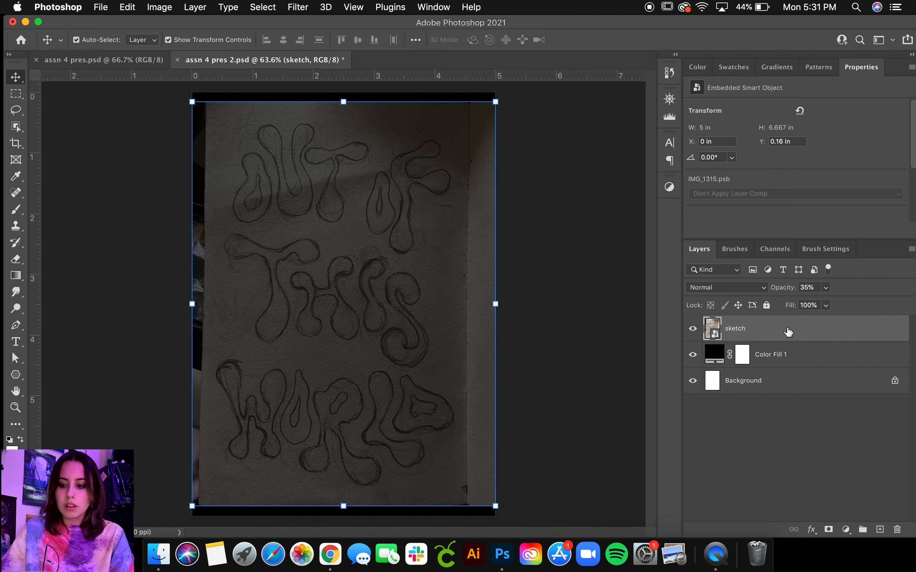
key(super+t)
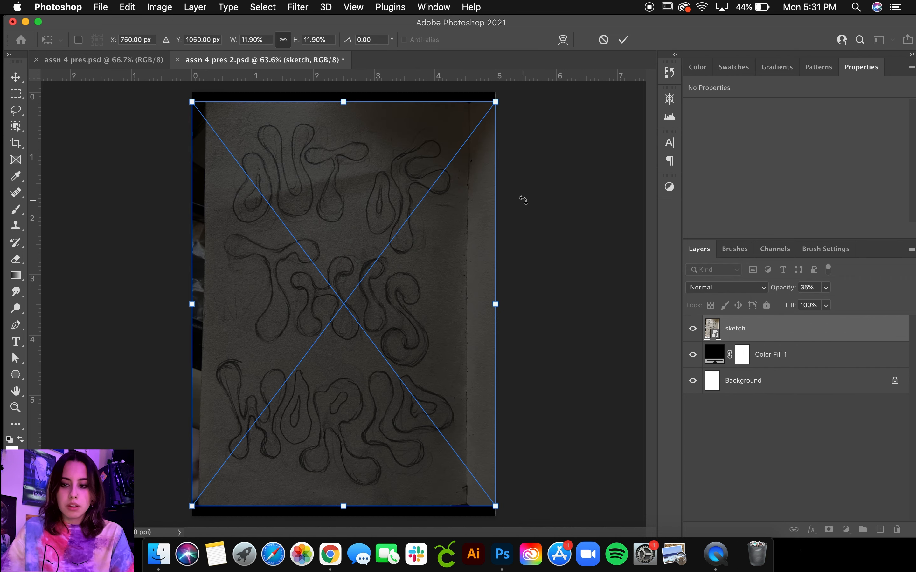
click(624, 41)
Trace the outer outline of the sketched O in "OUT" as a closed white shape with the Pen tool.
scroll(284, 143, up, 5)
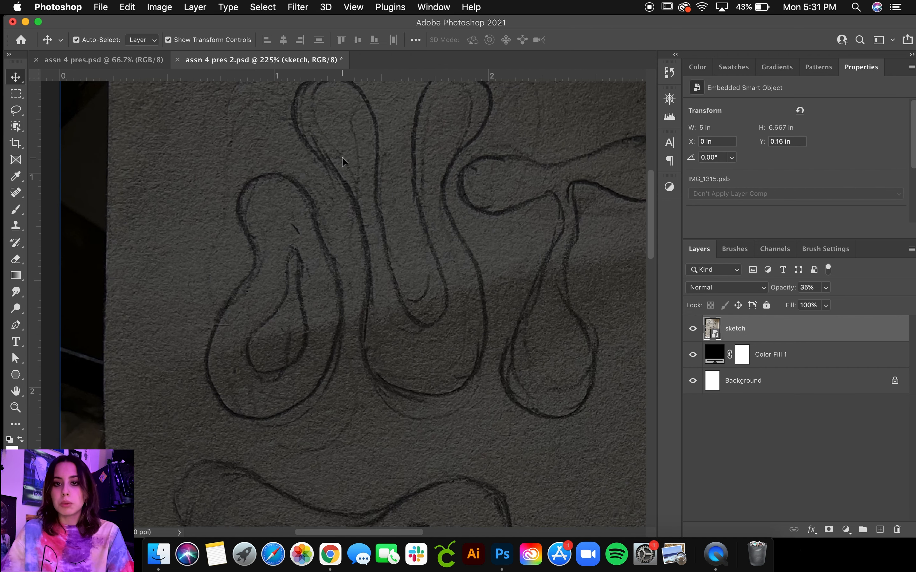
key(p)
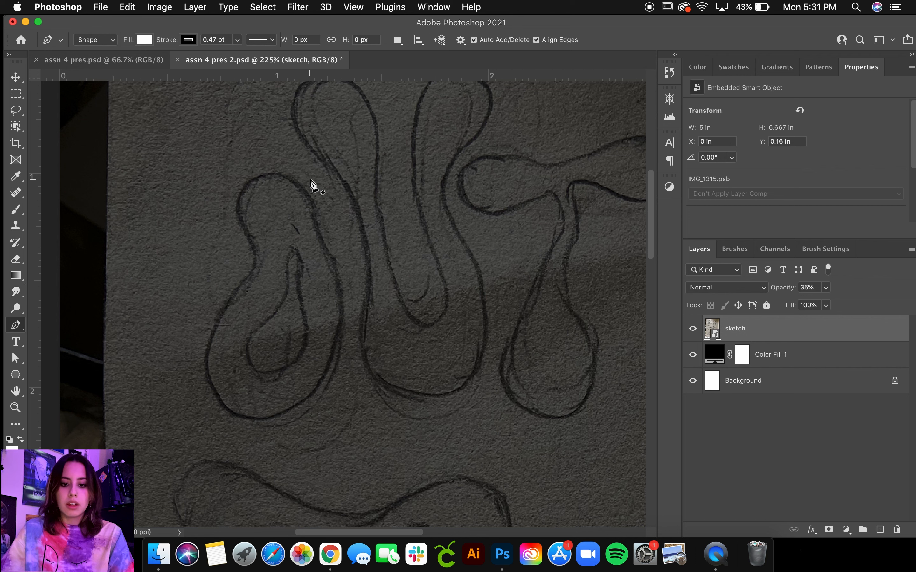
drag(247, 184, 285, 147)
drag(320, 232, 324, 254)
drag(302, 399, 241, 440)
drag(213, 339, 253, 232)
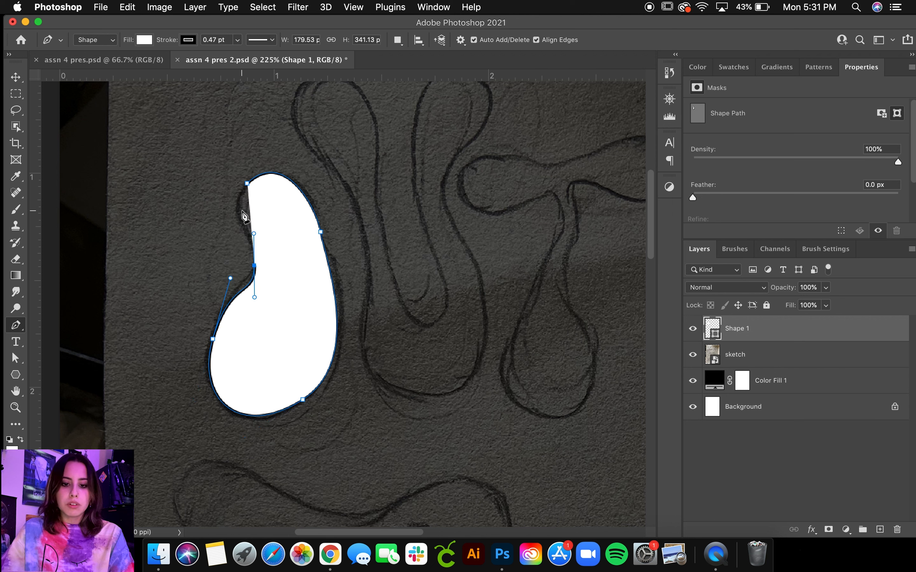
click(246, 186)
key(super+z)
click(247, 184)
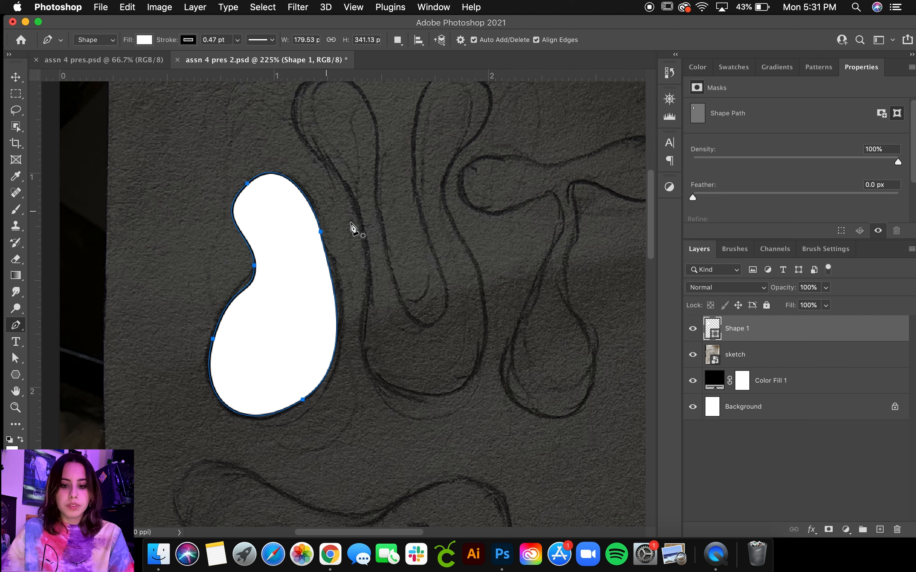
key(a)
click(361, 231)
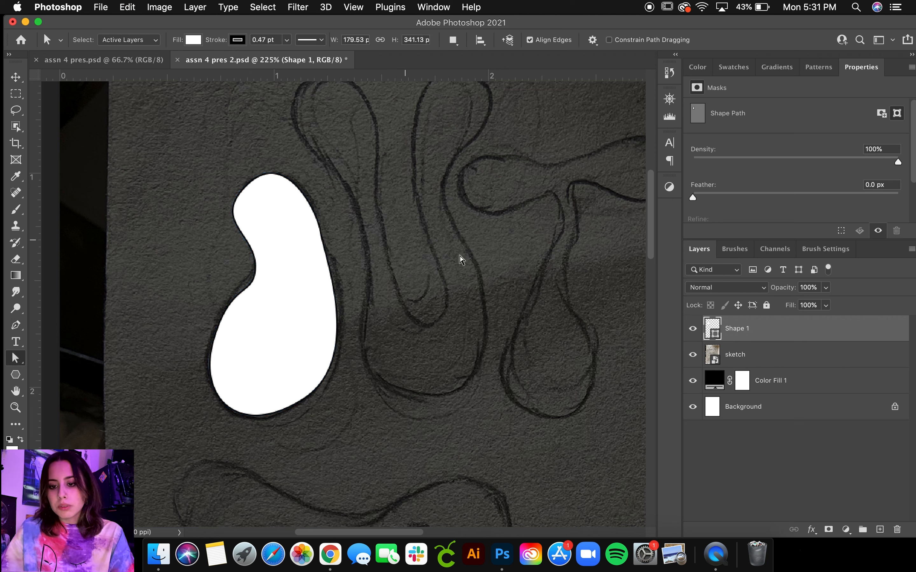
Move the traced O shape sideways off its sketch so that it overlaps the sketched U.
key(v)
mouse_move(278, 294)
mouse_down()
mouse_move(428, 297)
mouse_move(297, 304)
mouse_move(413, 302)
mouse_up()
click(436, 286)
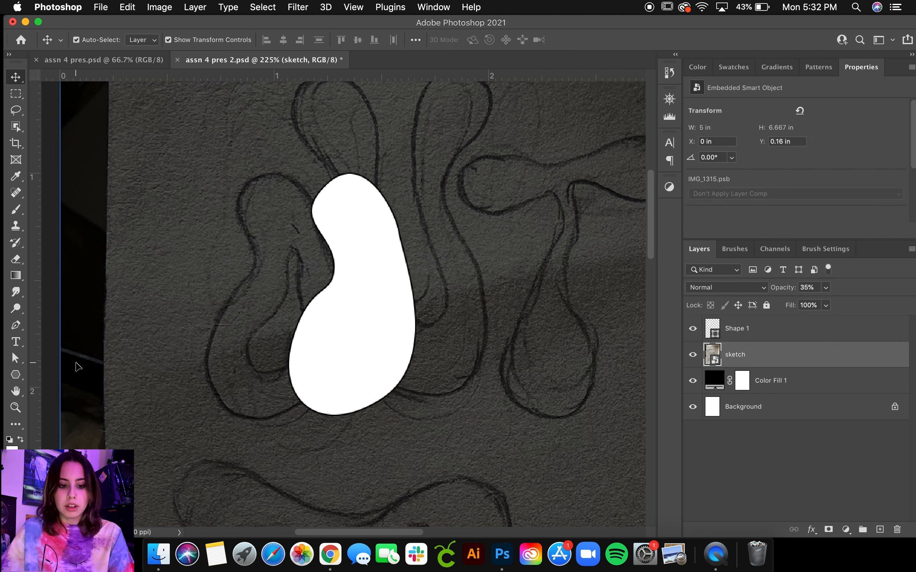
Draw a narrow vertical ellipse about 0.13 × 0.65 in beside the traced O shape.
click(16, 375)
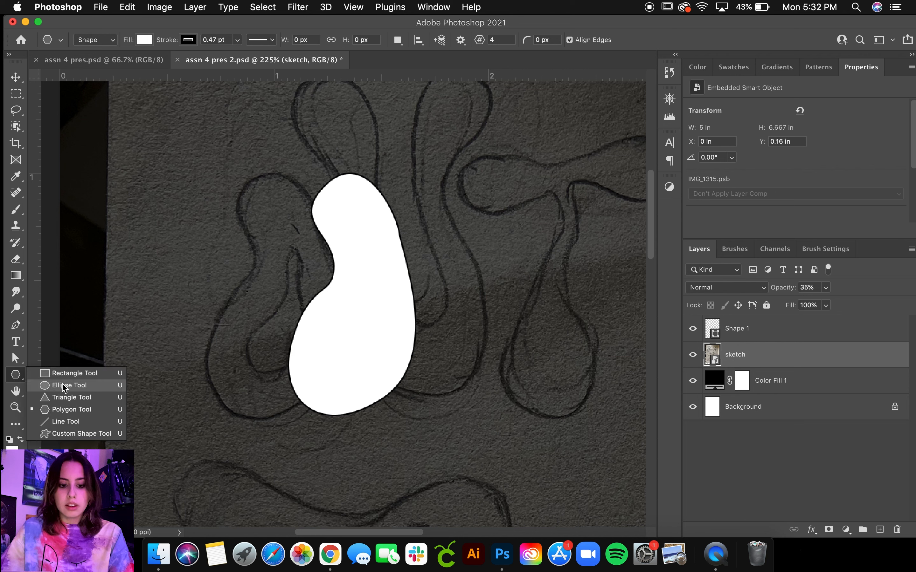
click(63, 385)
drag(457, 235, 486, 375)
key(v)
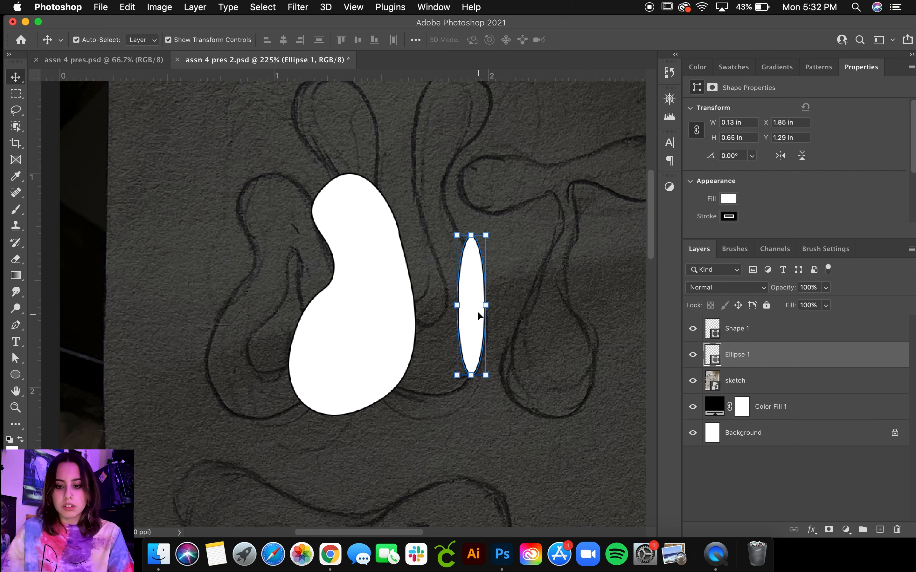
Fill the ellipse with blue-violet and position it in front of the traced O shape, inside its outline.
key(a)
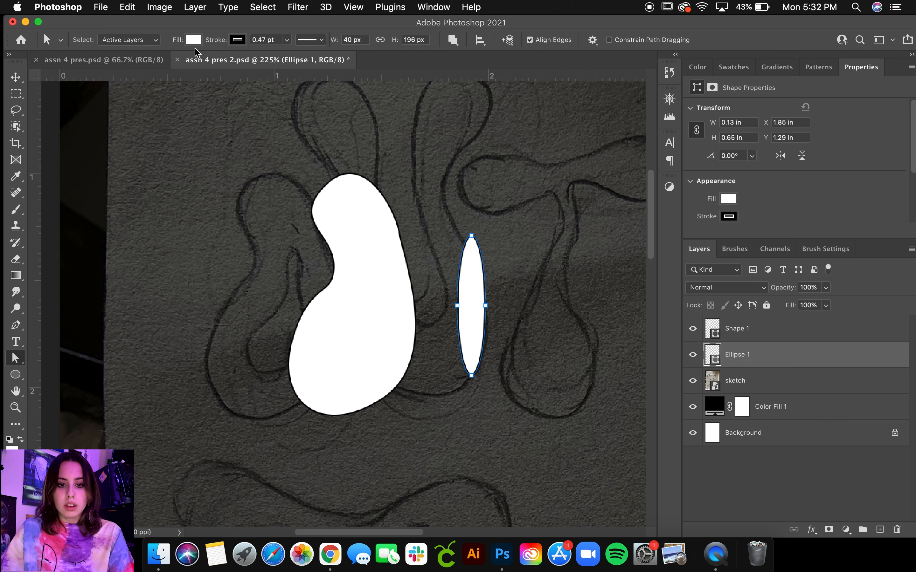
click(193, 39)
click(195, 108)
key(v)
drag(472, 275, 366, 275)
key(super+bracketright)
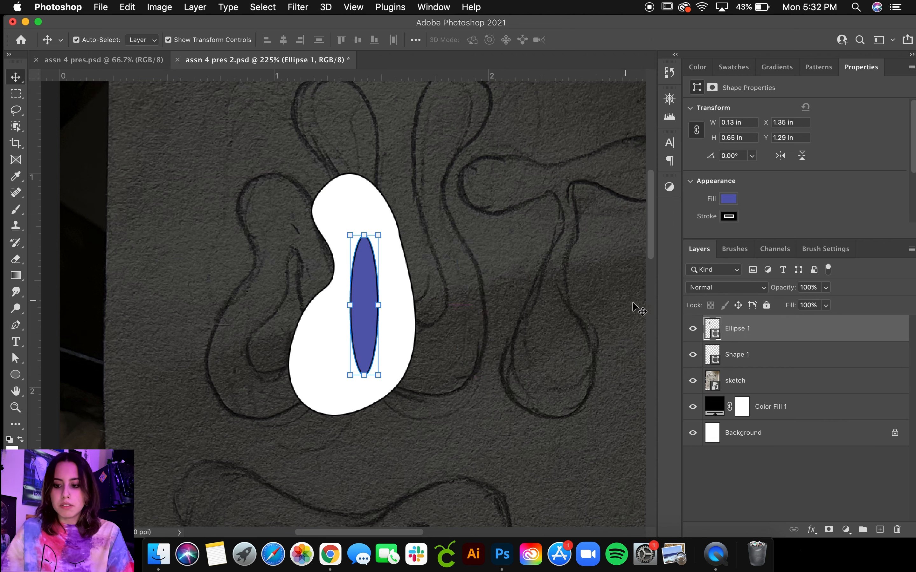
Combine the ellipse and the traced O using Subtract Front Shape, and delete the combined shape.
click(424, 265)
click(362, 276)
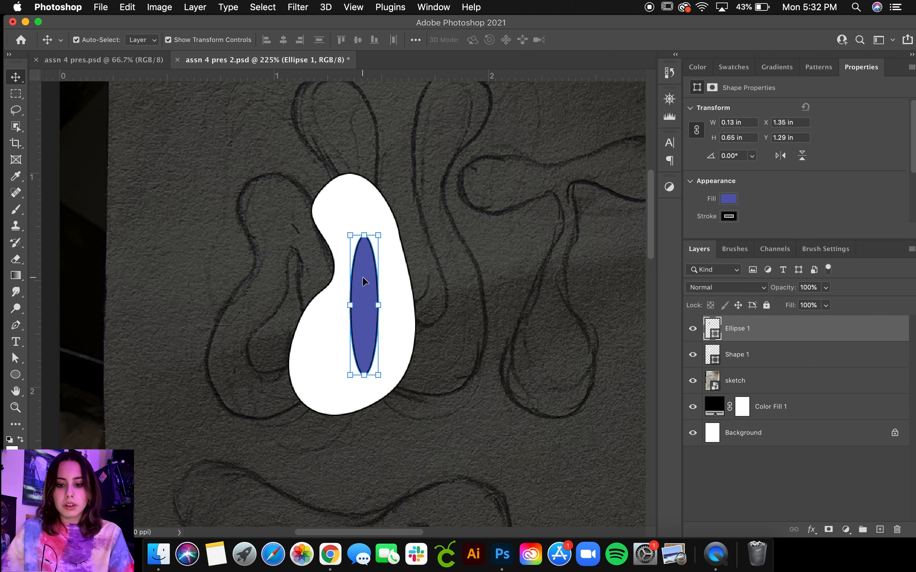
shift+click(753, 355)
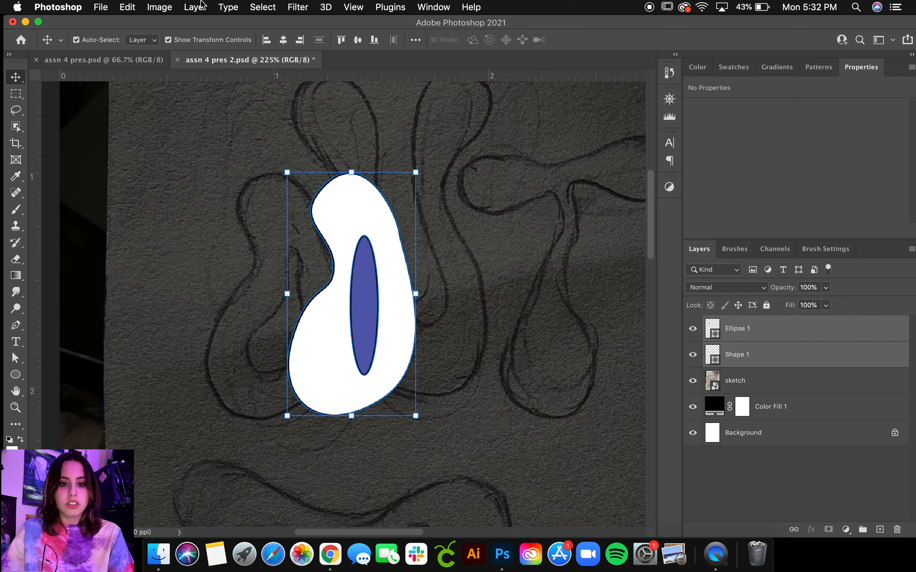
click(201, 4)
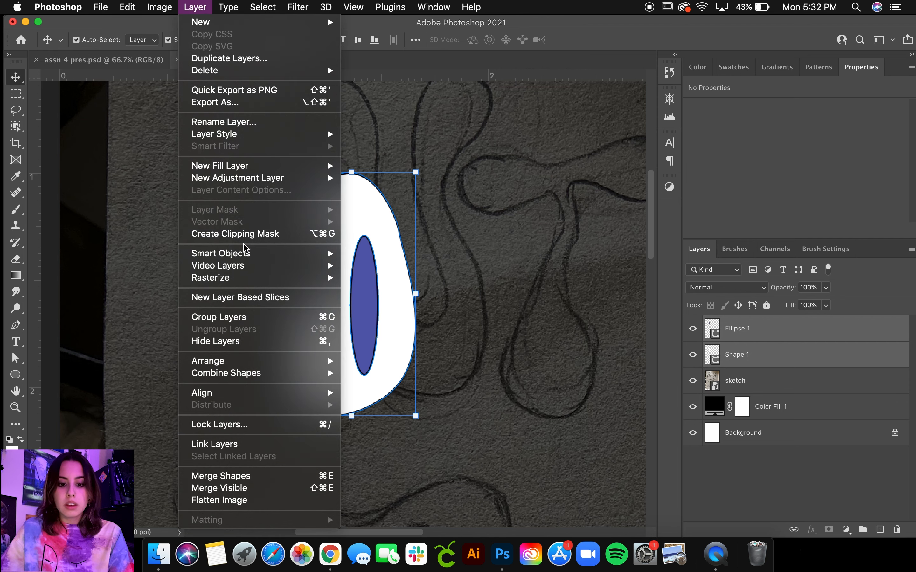
mouse_move(303, 373)
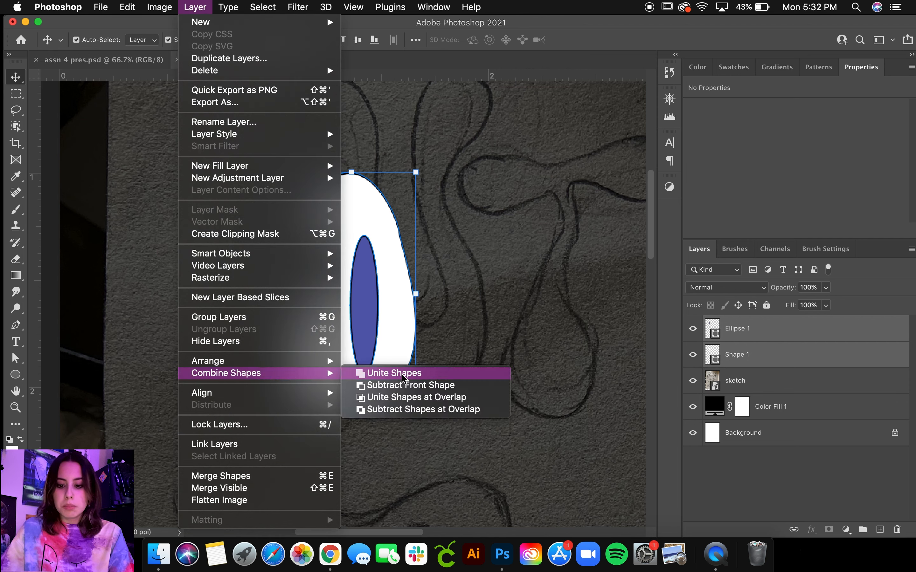
click(416, 385)
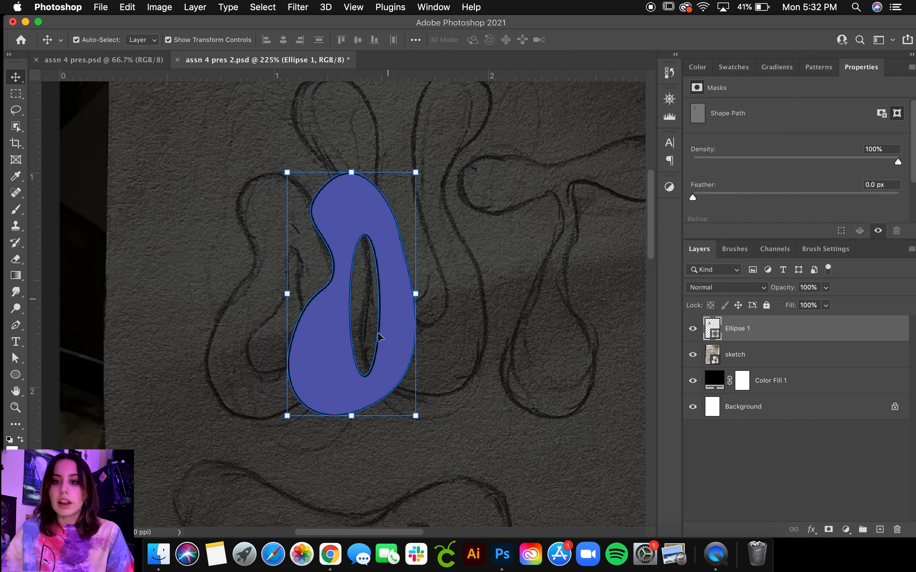
key(super+0)
click(306, 210)
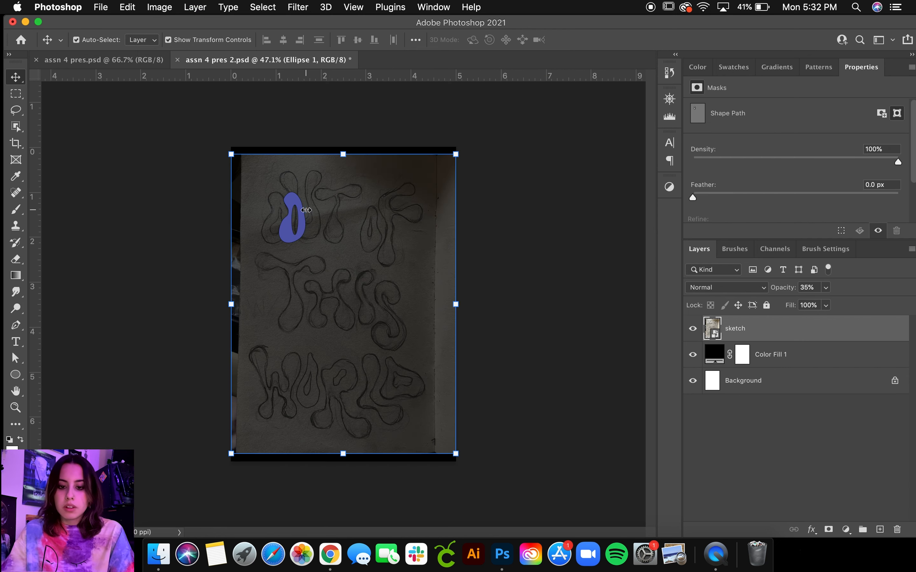
Copy the "letters" group from assn 4 pres.psd into assn 4 pres 2.psd above the sketch layer.
click(114, 60)
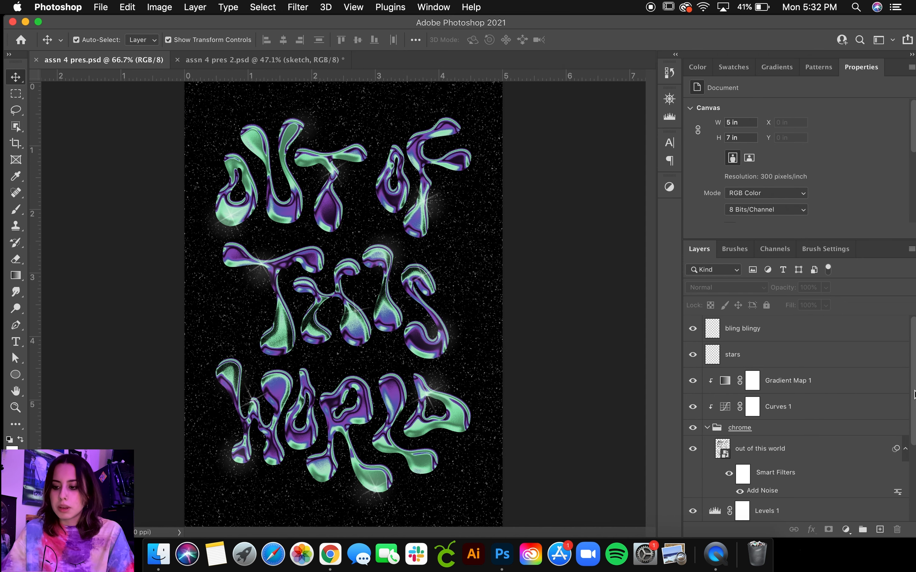
scroll(774, 474, down, 5)
click(758, 488)
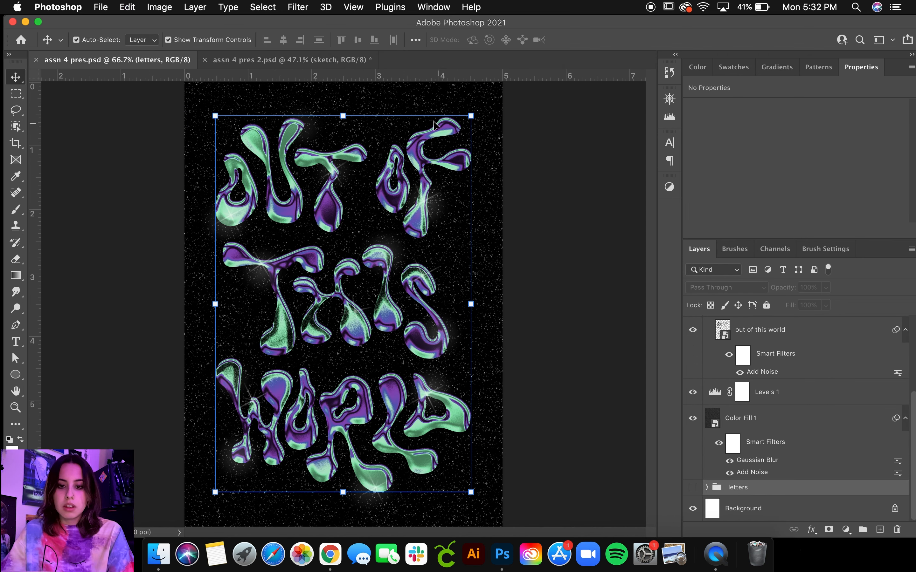
click(346, 60)
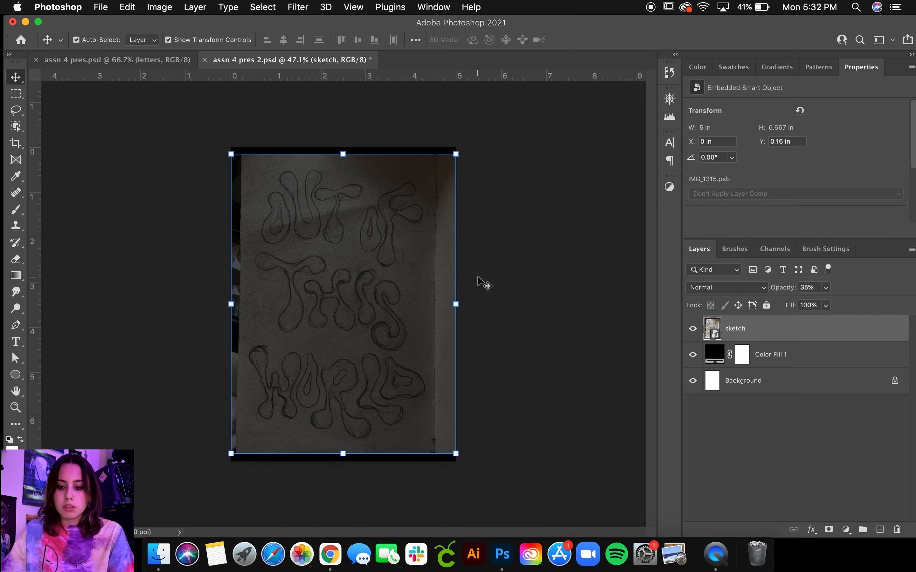
key(super+v)
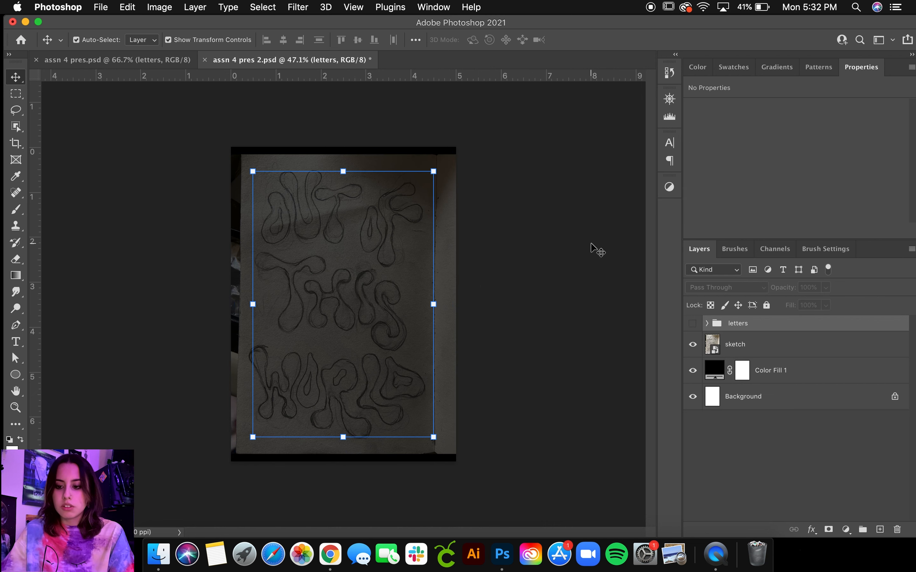
Hide the sketch layer, show the "letters" group and deselect everything.
key(z)
mouse_move(476, 179)
mouse_down()
mouse_move(503, 182)
mouse_move(487, 189)
mouse_up()
key(v)
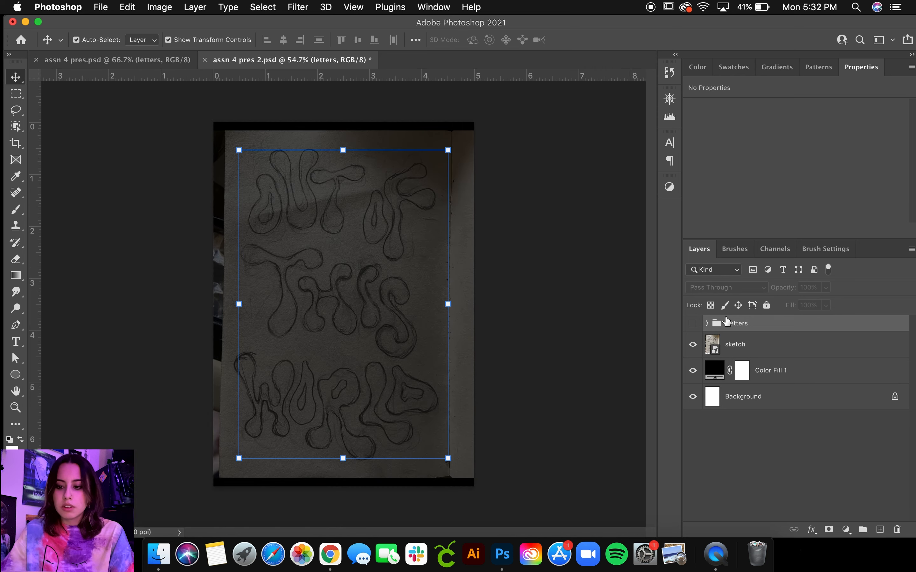
click(693, 345)
click(692, 323)
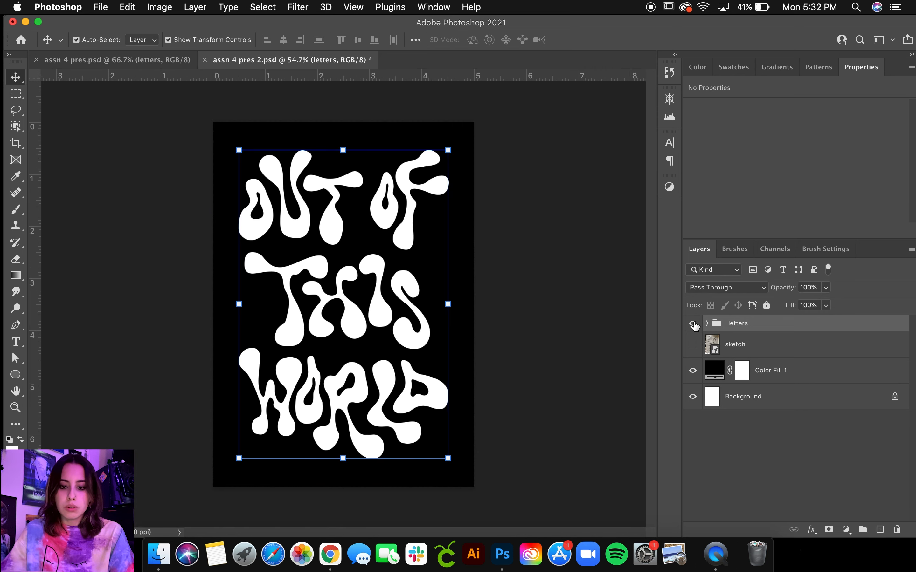
click(556, 242)
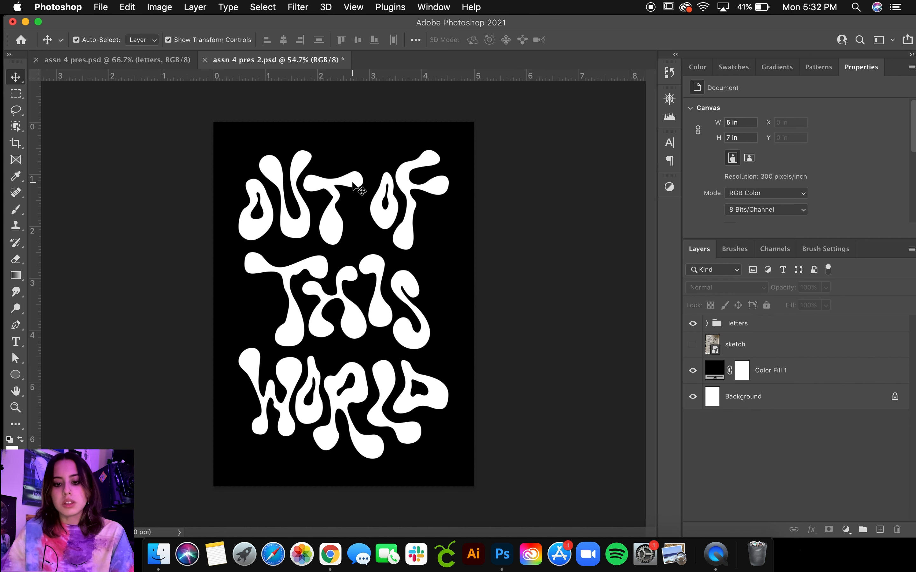
Try reshaping the L of WORLD by moving one of its anchor points, undo the change and deselect the L.
key(z)
drag(394, 263, 439, 255)
key(a)
click(707, 324)
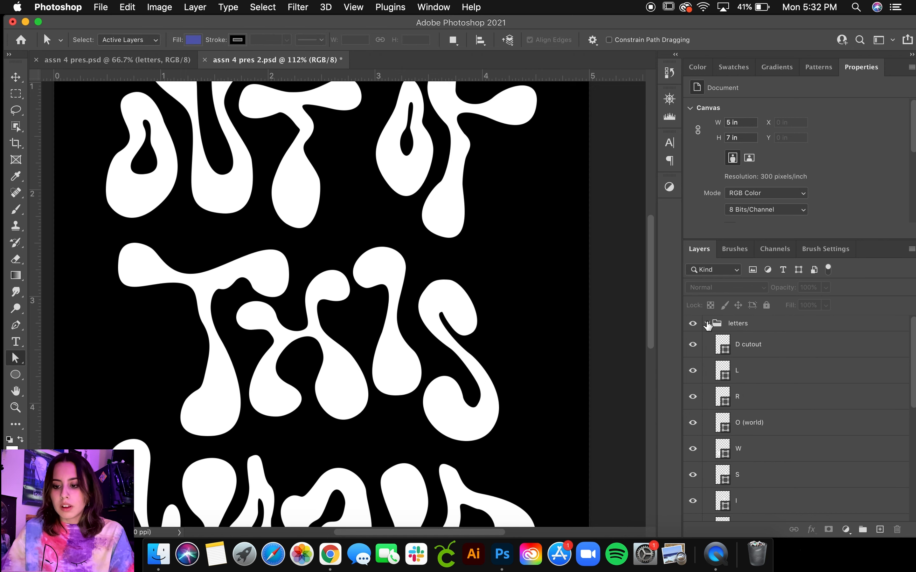
click(725, 372)
key(z)
drag(544, 293, 500, 294)
key(a)
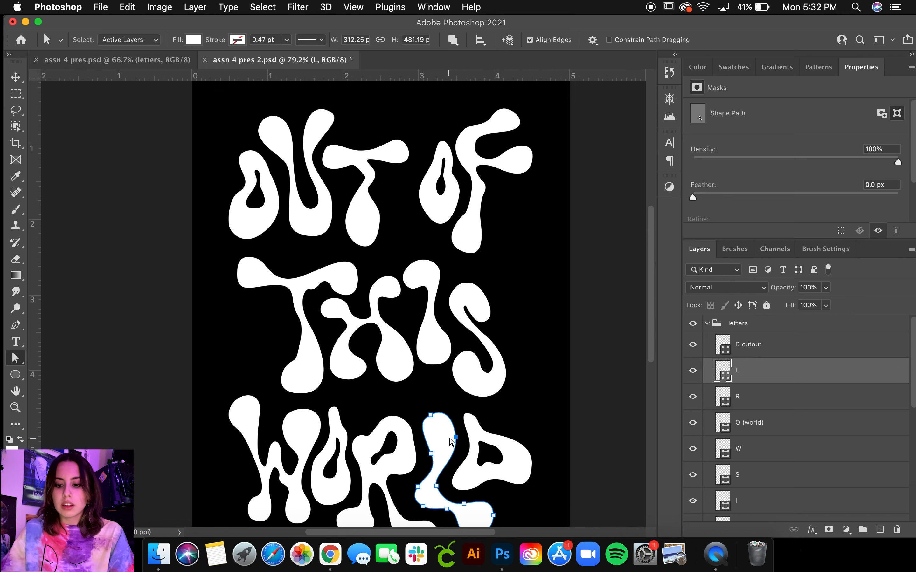
click(456, 438)
drag(456, 437, 421, 366)
key(super+z)
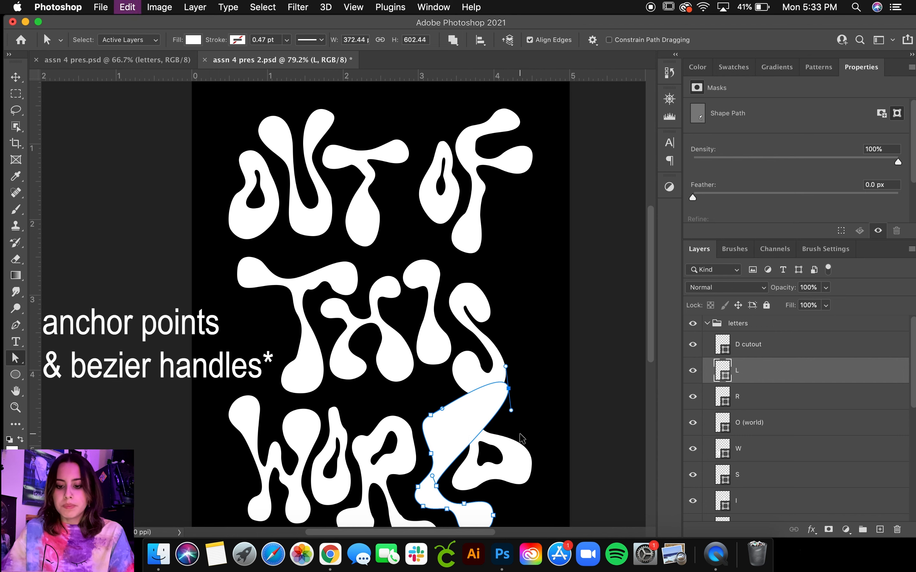
key(v)
click(529, 404)
key(z)
drag(518, 379, 495, 376)
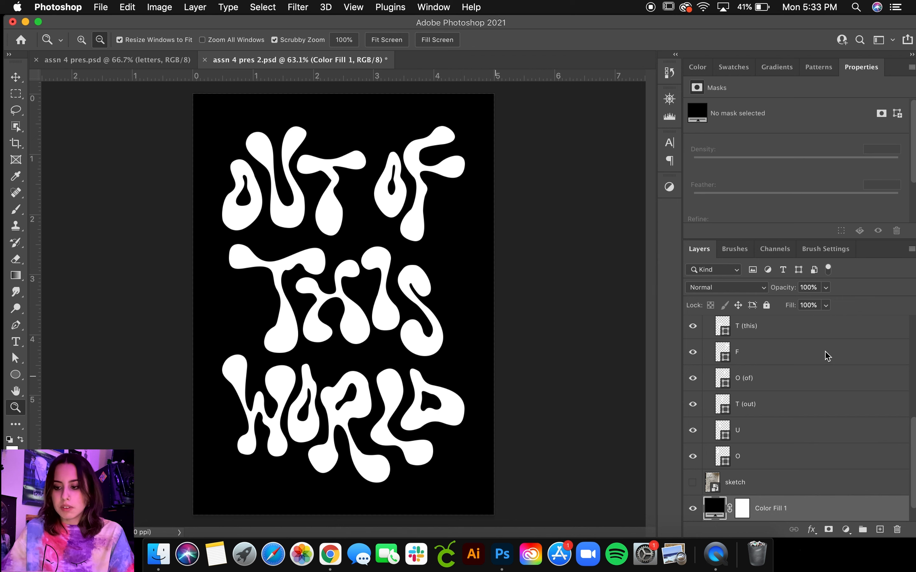
Duplicate the "letters" group, place one copy between Color Fill 1 and the Background, and hide it as a backup.
key(v)
scroll(807, 347, up, 10)
click(710, 328)
click(739, 323)
key(super+v)
drag(756, 328, 755, 406)
click(693, 392)
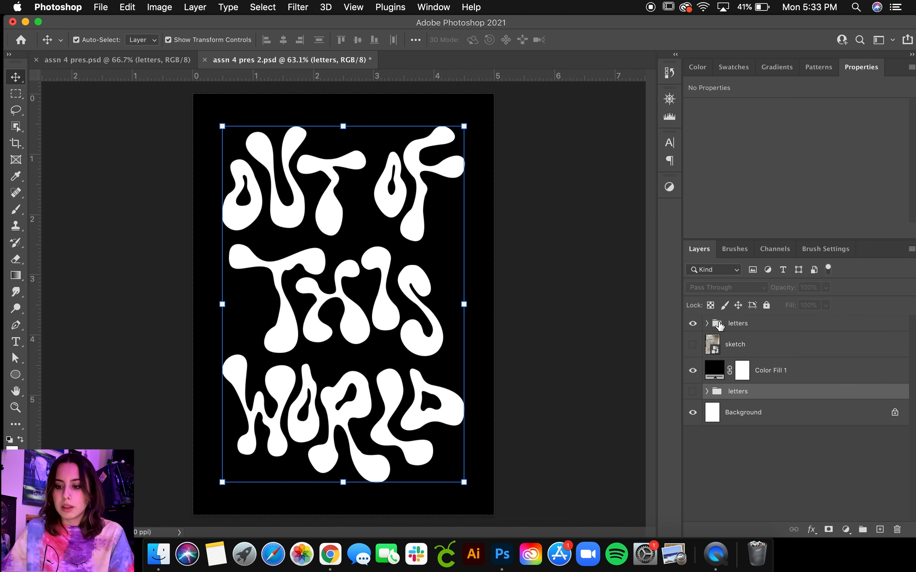
Merge all letter shapes in the visible "letters" group, flatten the group into a single pixel layer and deselect it.
click(745, 324)
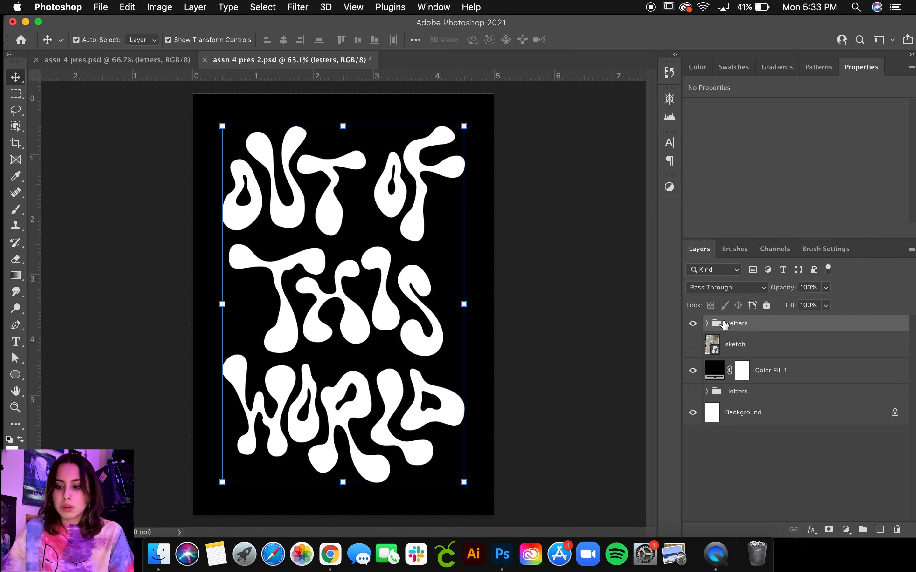
click(706, 324)
drag(803, 26, 778, 26)
mouse_move(890, 335)
mouse_down()
mouse_move(889, 466)
mouse_move(884, 333)
mouse_up()
click(853, 424)
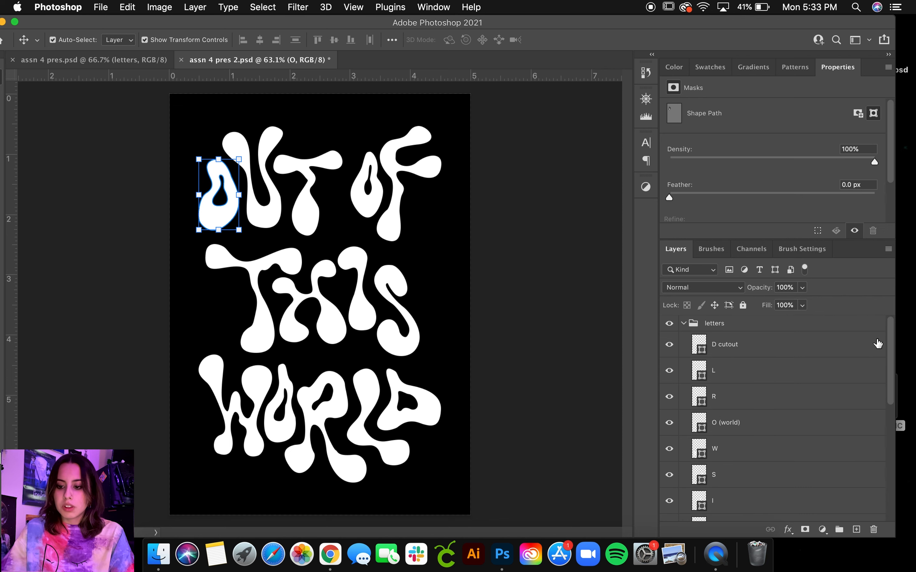
shift+click(882, 343)
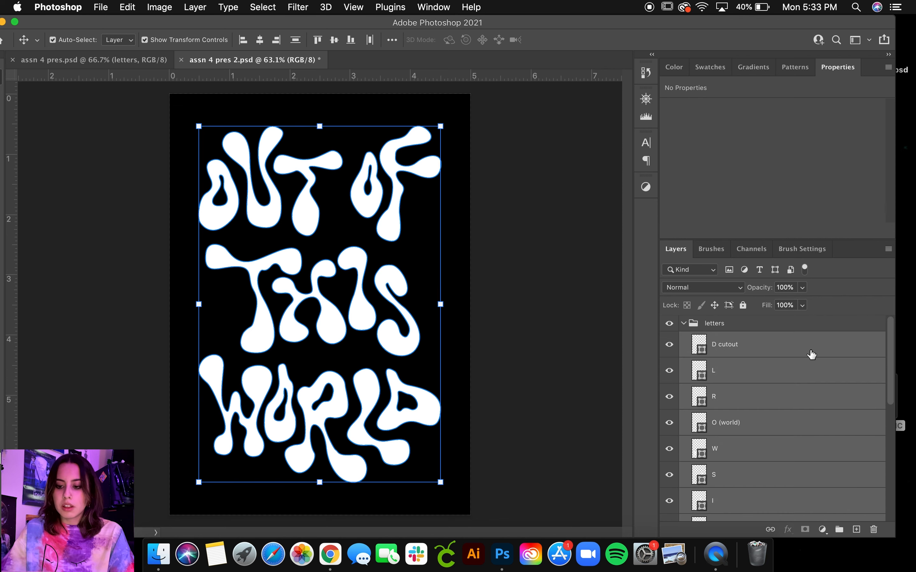
key(super+e)
click(733, 324)
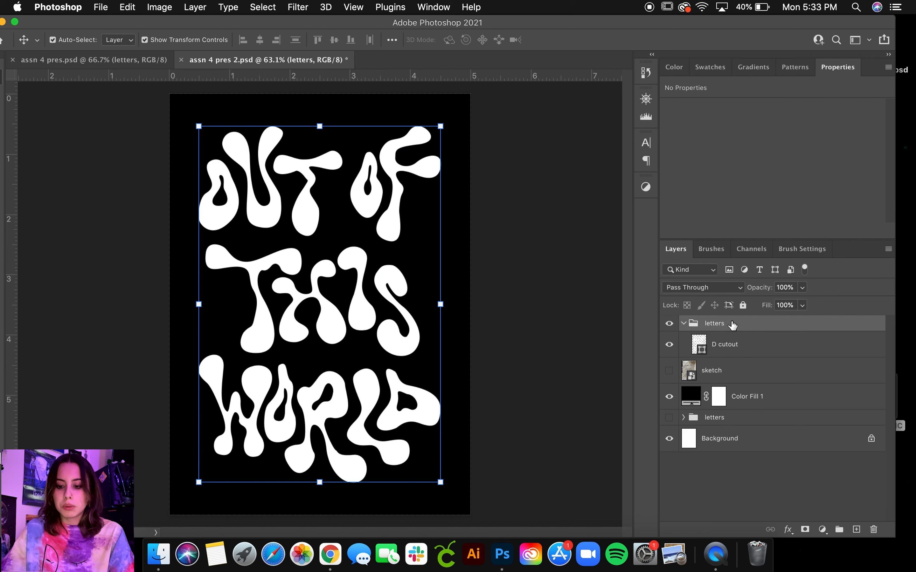
key(super+e)
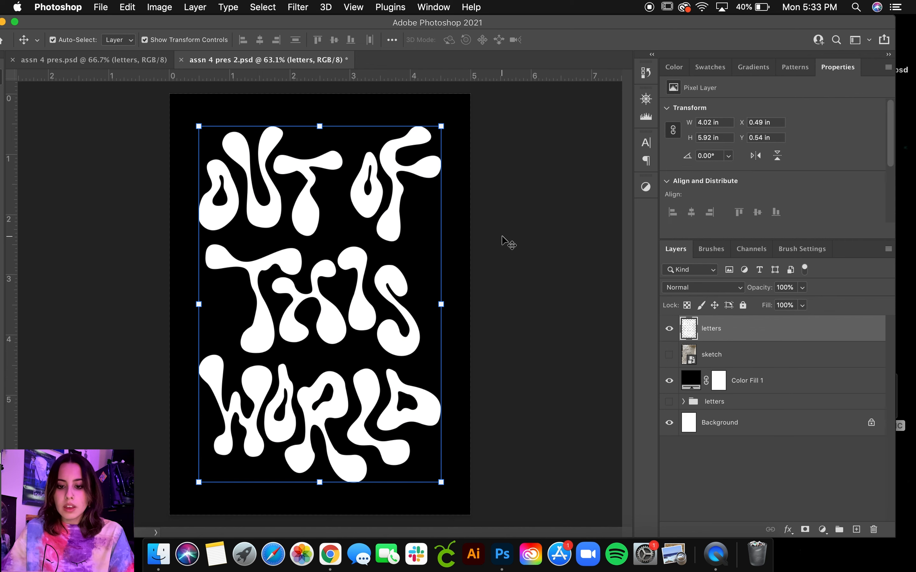
click(474, 232)
drag(496, 22, 516, 20)
scroll(597, 279, down, 1)
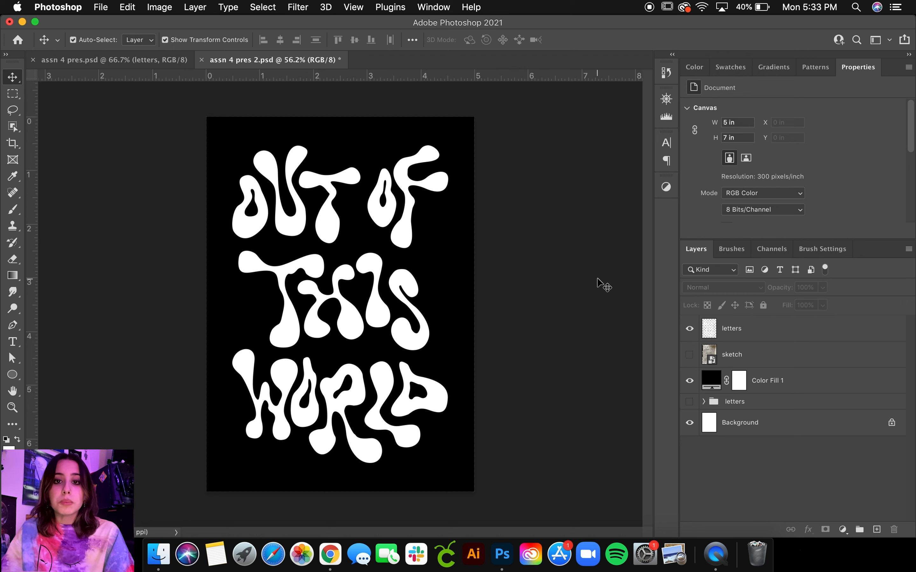
Add Bevel & Emboss, Inner Shadow and Gradient Overlay layer effects to the merged letters layer.
click(782, 338)
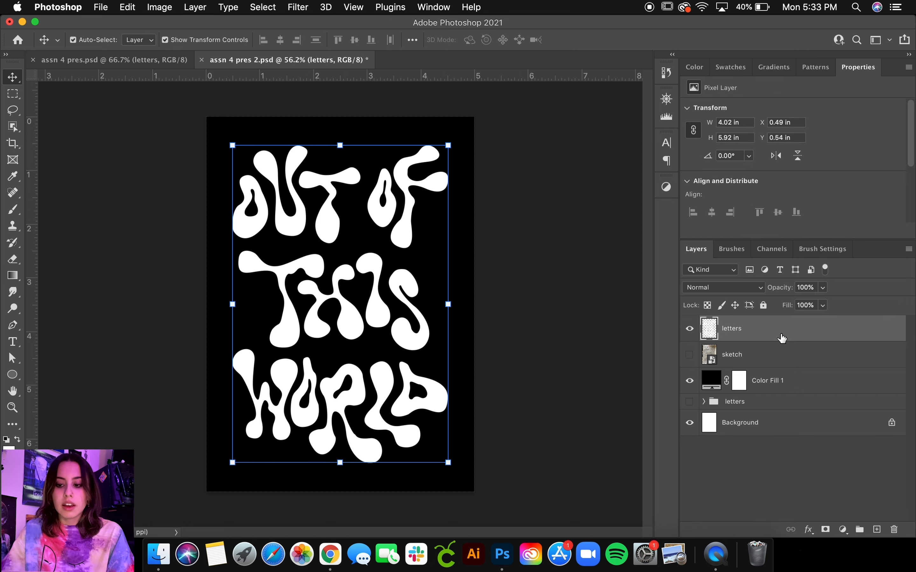
click(197, 6)
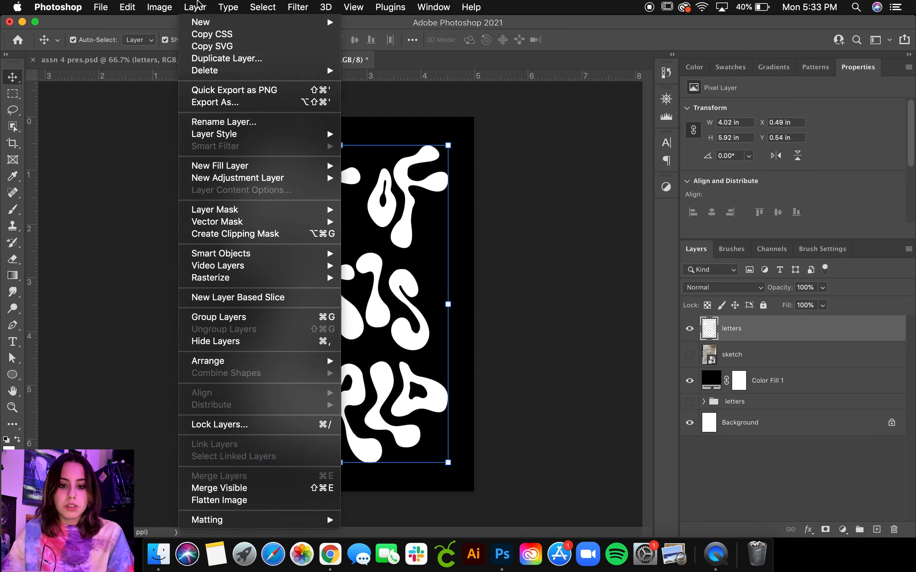
mouse_move(227, 135)
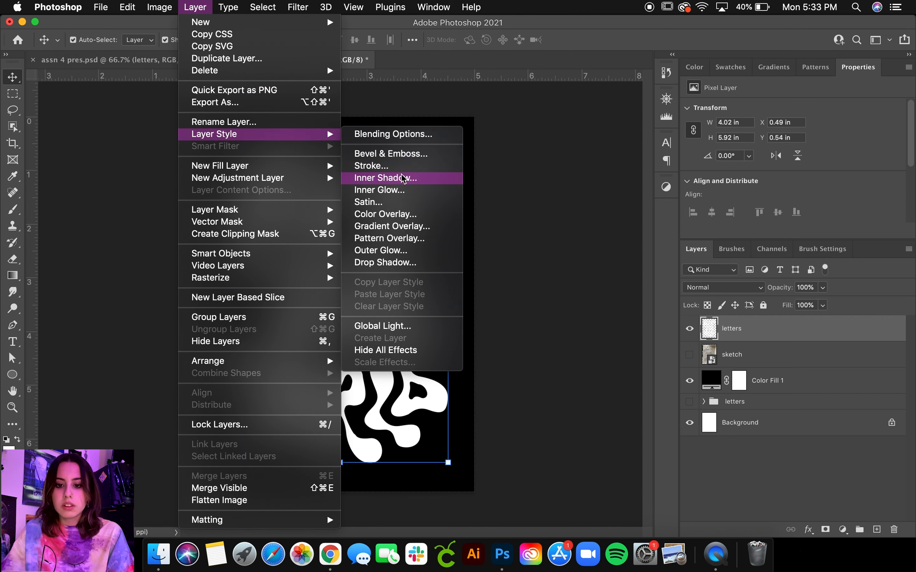
click(403, 155)
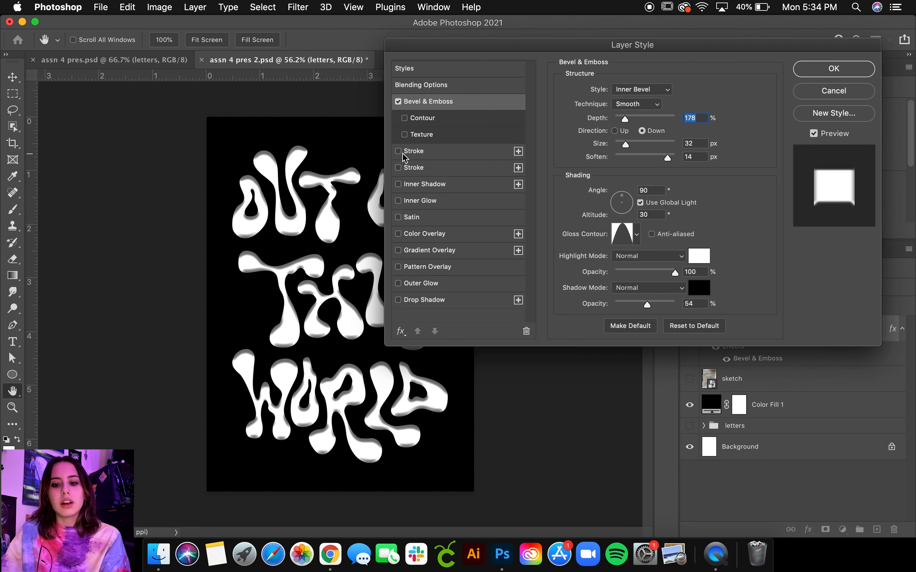
click(420, 185)
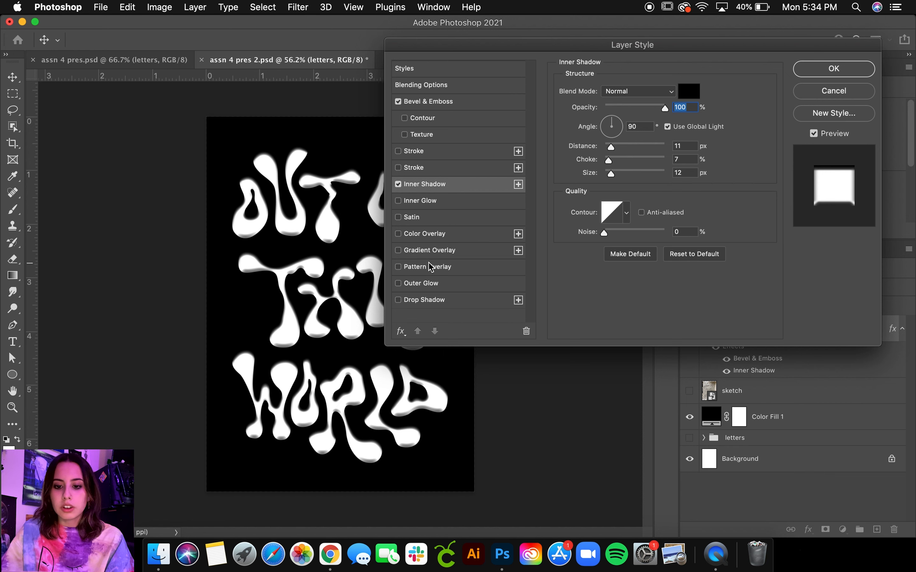
click(431, 250)
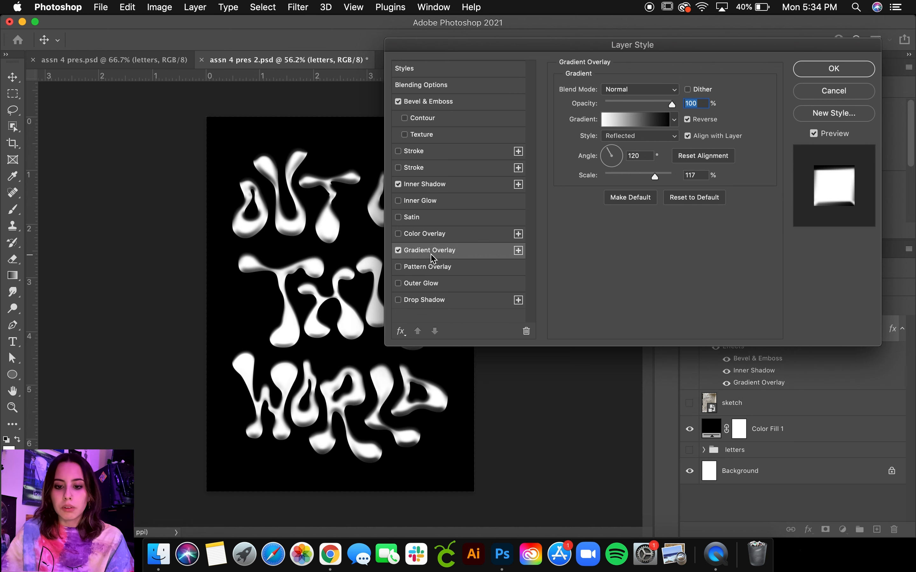
Set the Bevel & Emboss shading angle to 66° and altitude to 48°, keeping the current gloss contour.
click(446, 105)
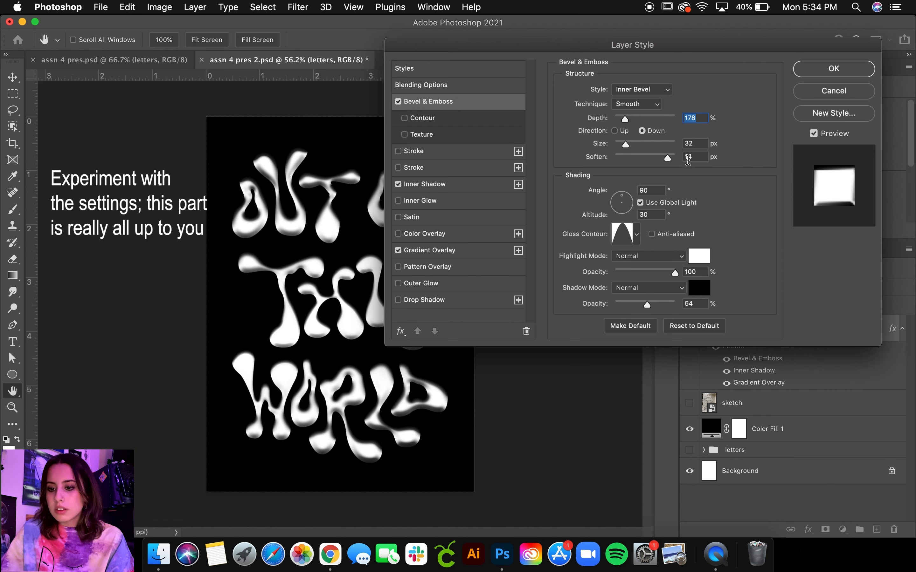
double_click(651, 191)
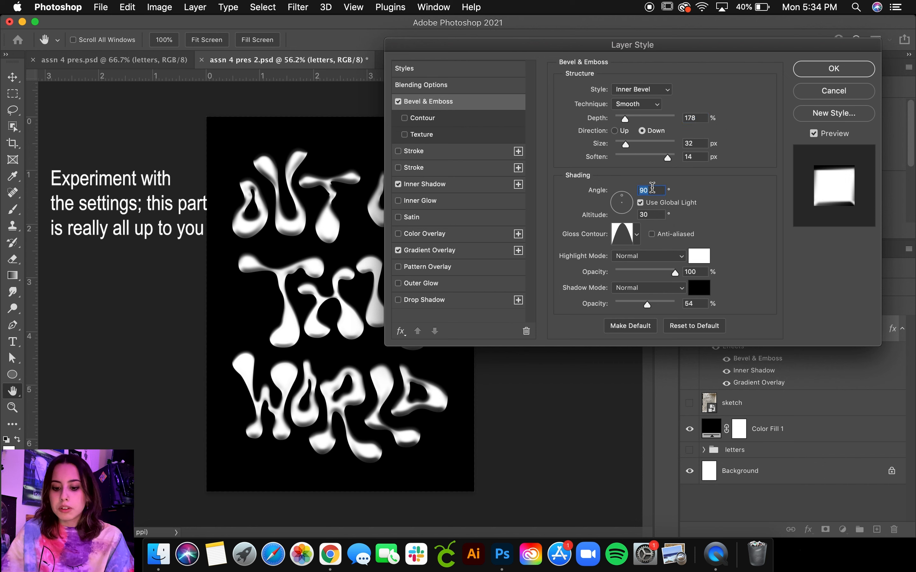
text(66)
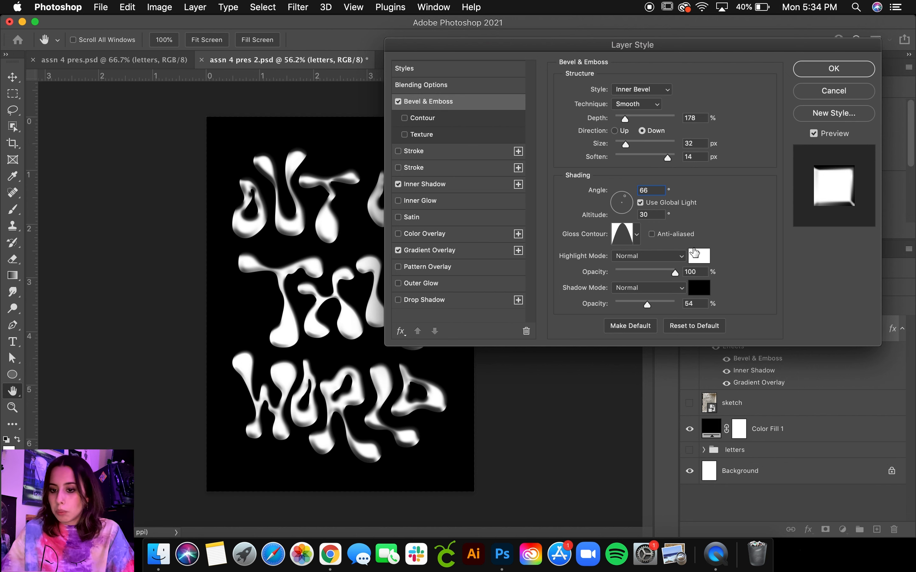
click(657, 215)
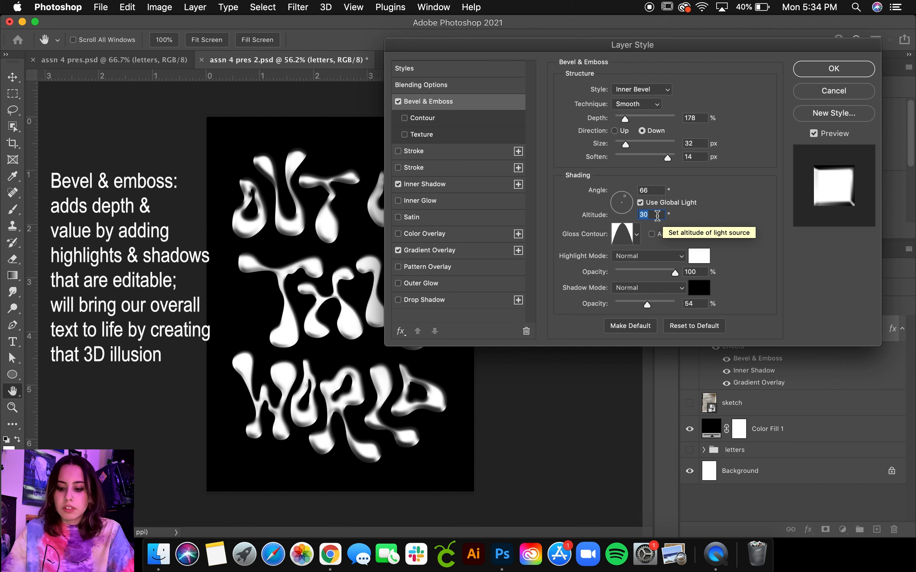
text(48)
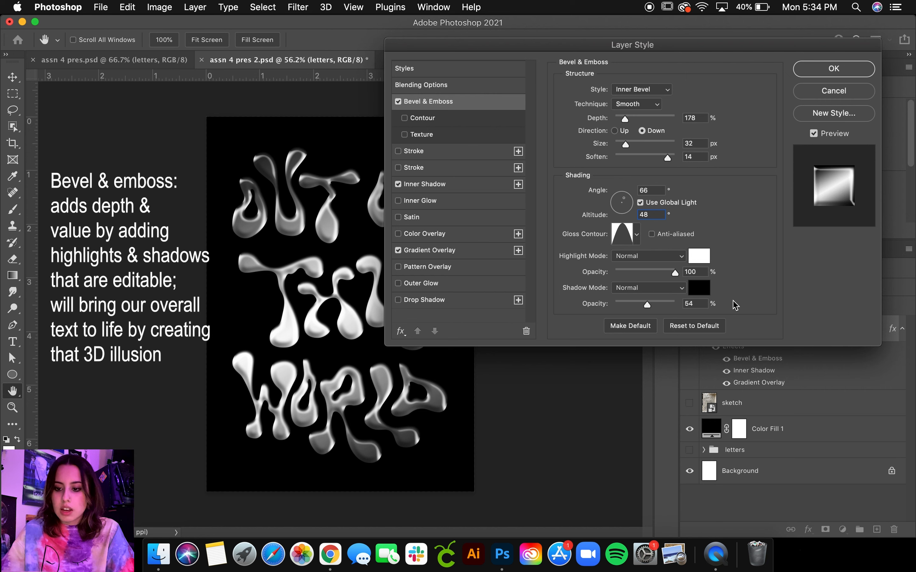
click(638, 234)
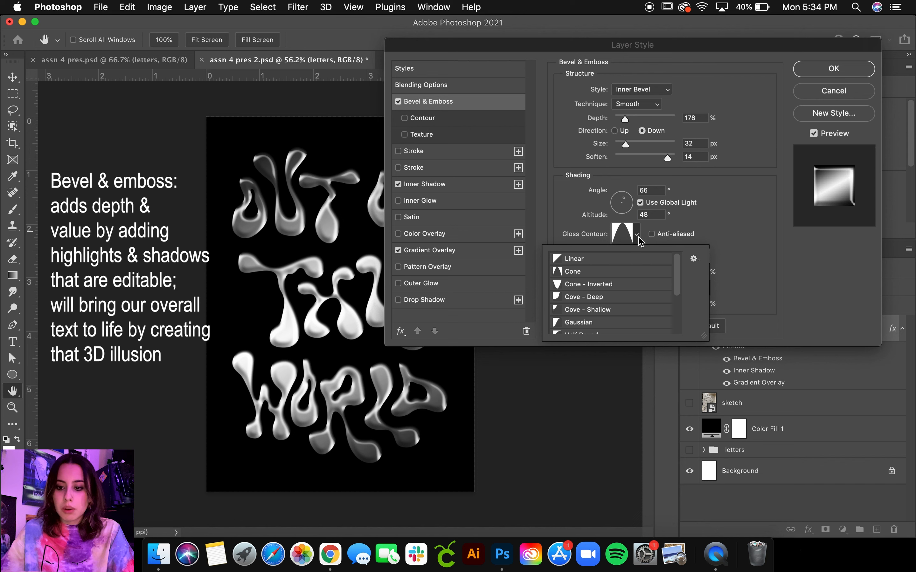
scroll(677, 268, down, 5)
scroll(677, 268, up, 5)
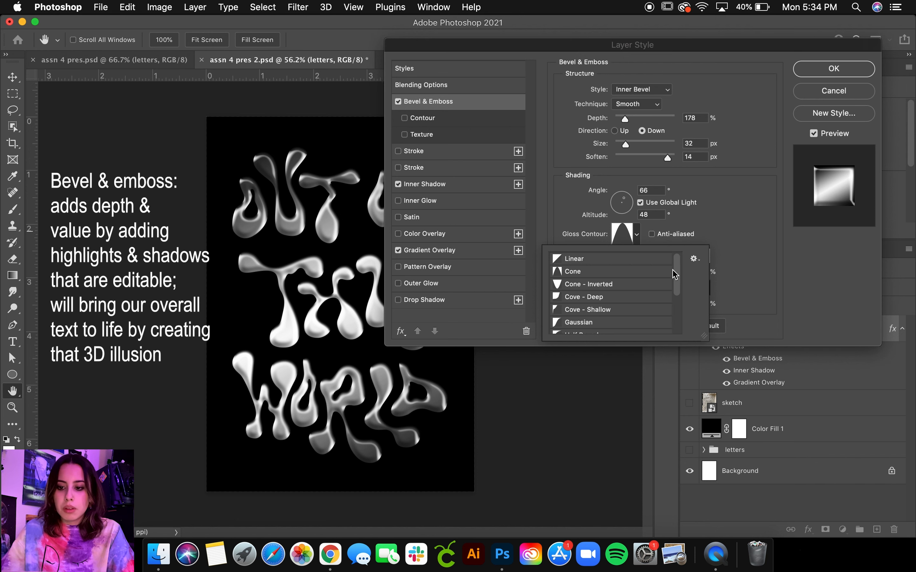
click(712, 229)
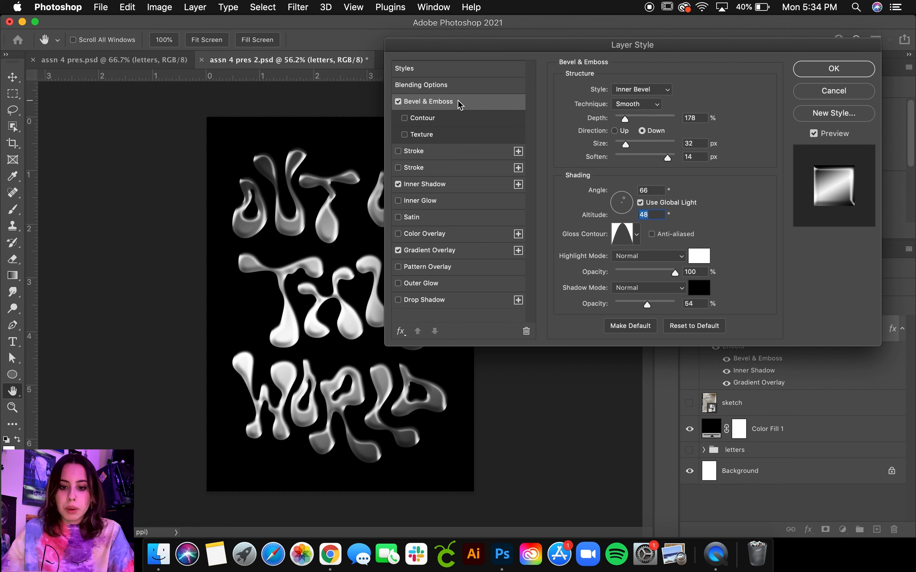
Review the Inner Shadow, compare the letters with and without Gradient Overlay and its Reverse option, keep both enabled, and apply the layer style.
click(425, 185)
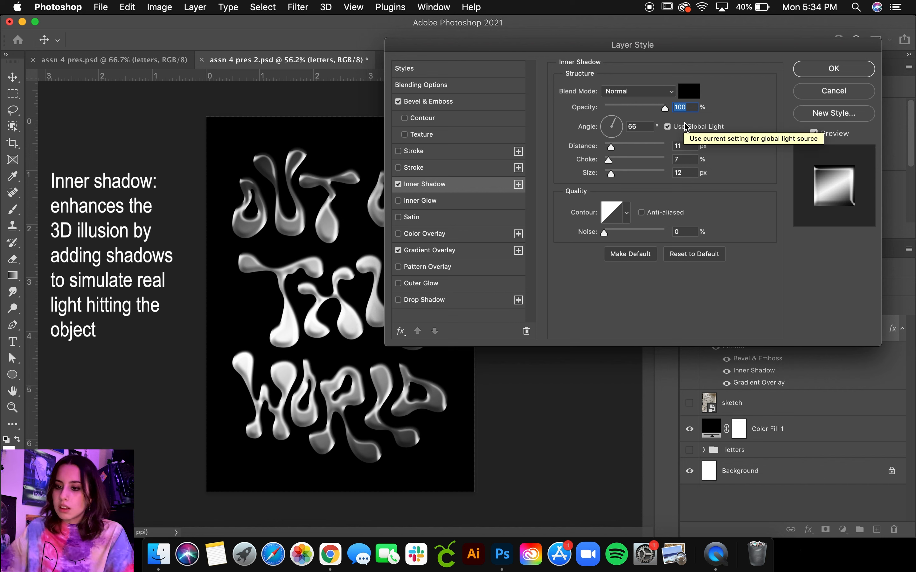
click(450, 250)
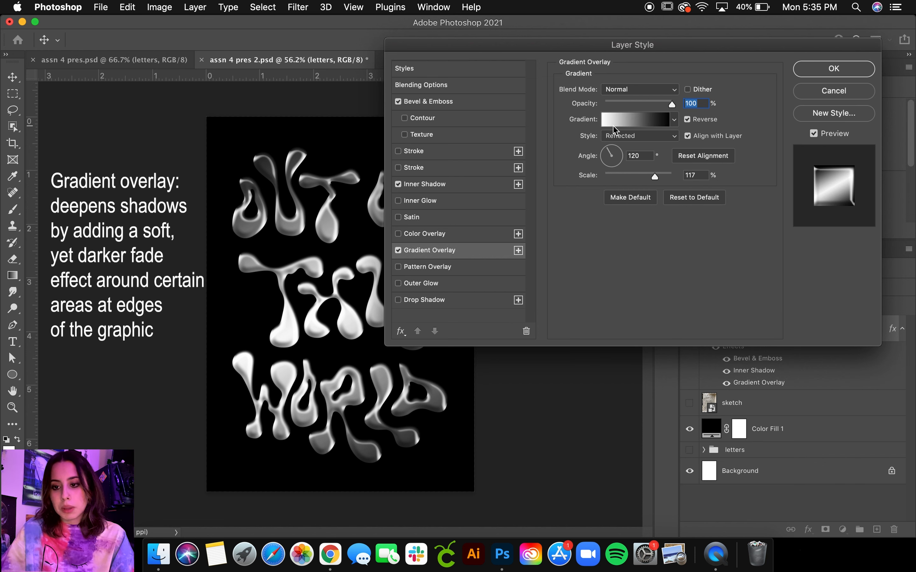
click(688, 119)
click(688, 120)
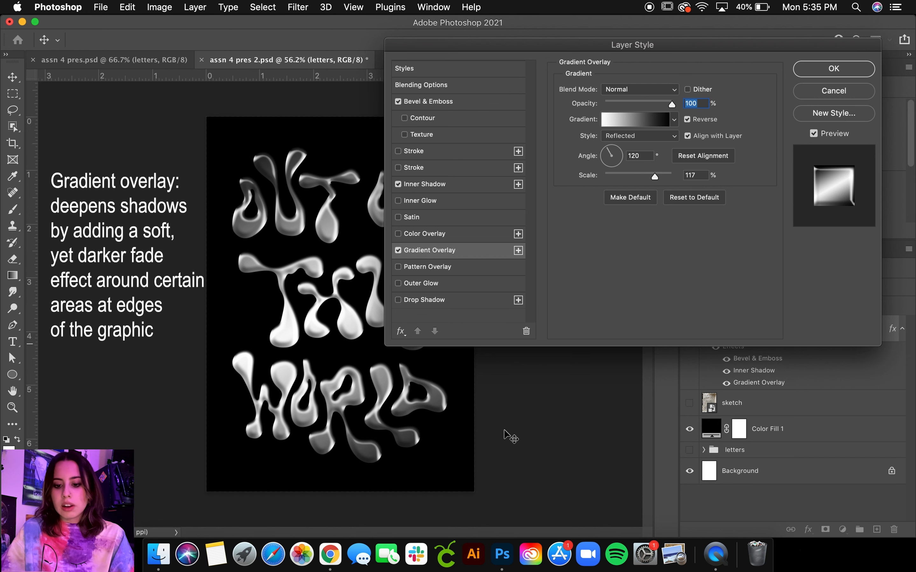
drag(469, 48, 591, 48)
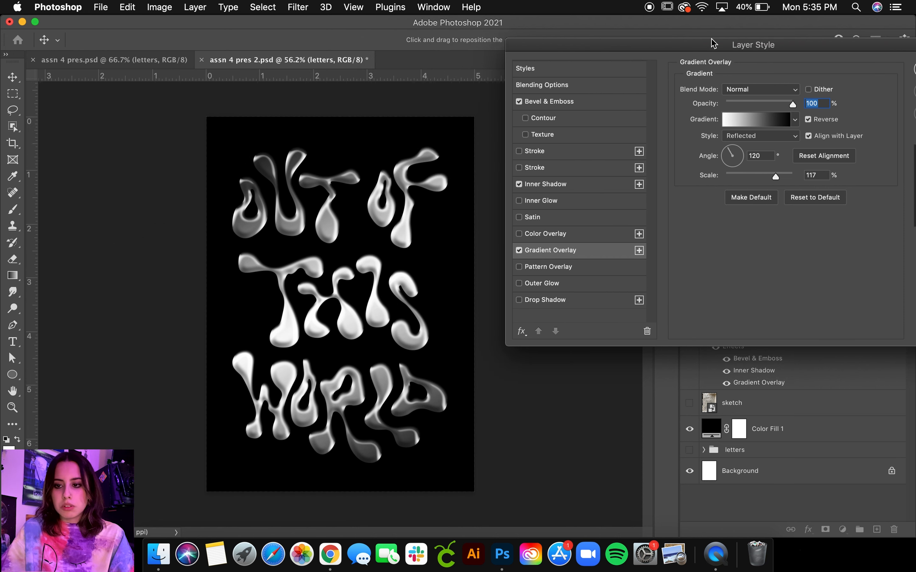
drag(714, 39, 628, 39)
click(434, 252)
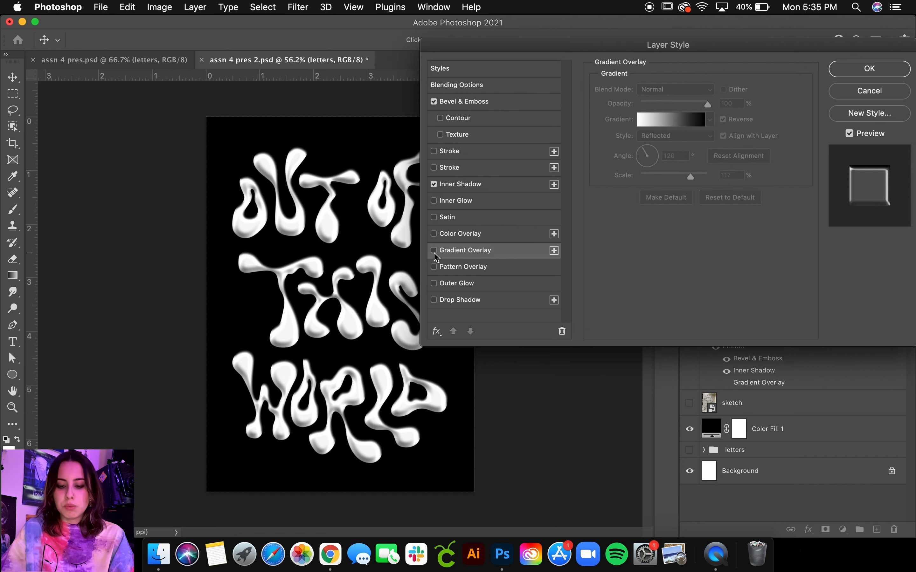
click(434, 250)
drag(570, 42, 437, 36)
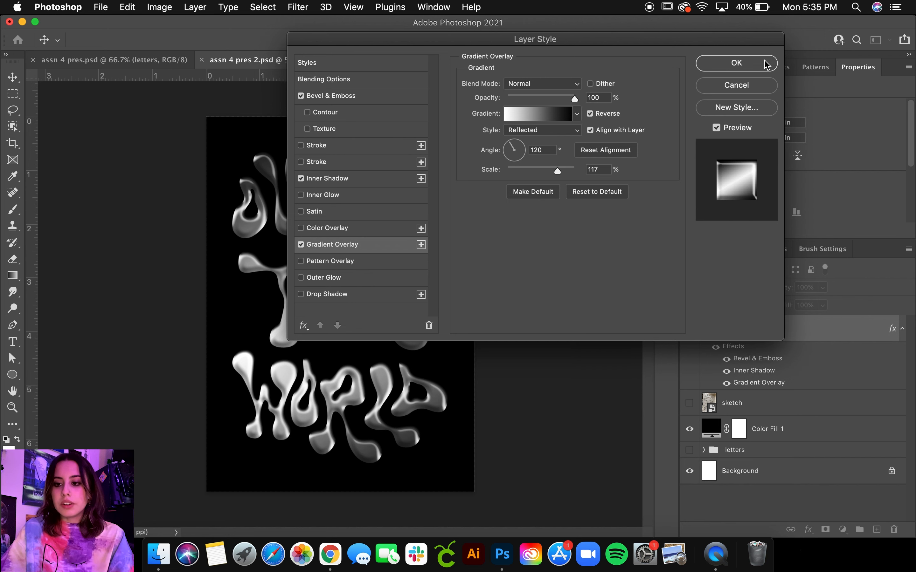
click(736, 63)
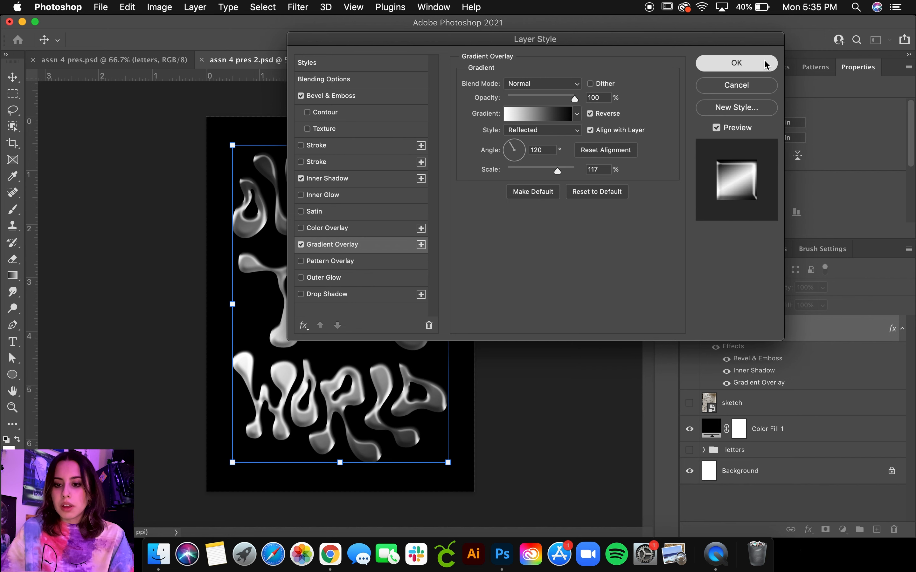
click(569, 195)
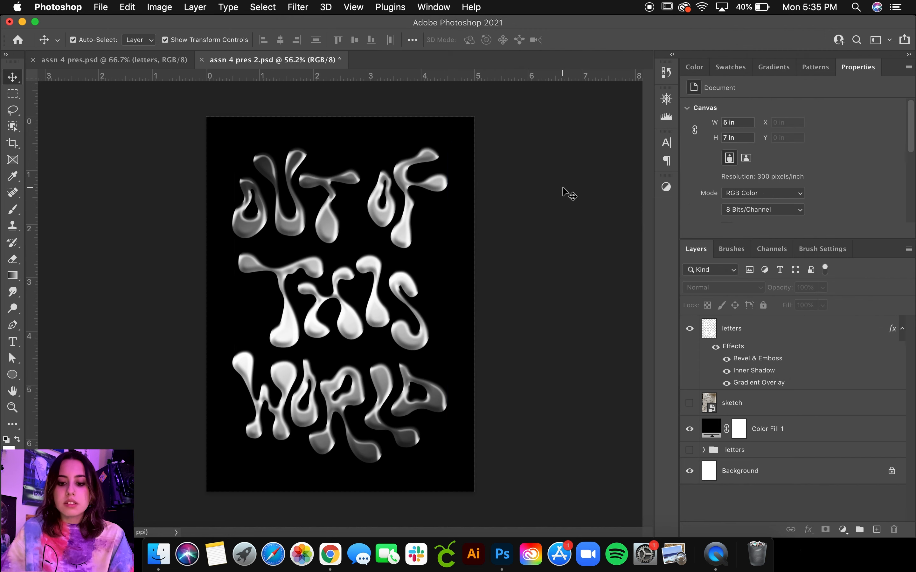
Add a Curves adjustment above the letters layer, raising a point to about input 40, output 220 and lowering another to input 204, output 34.
click(760, 329)
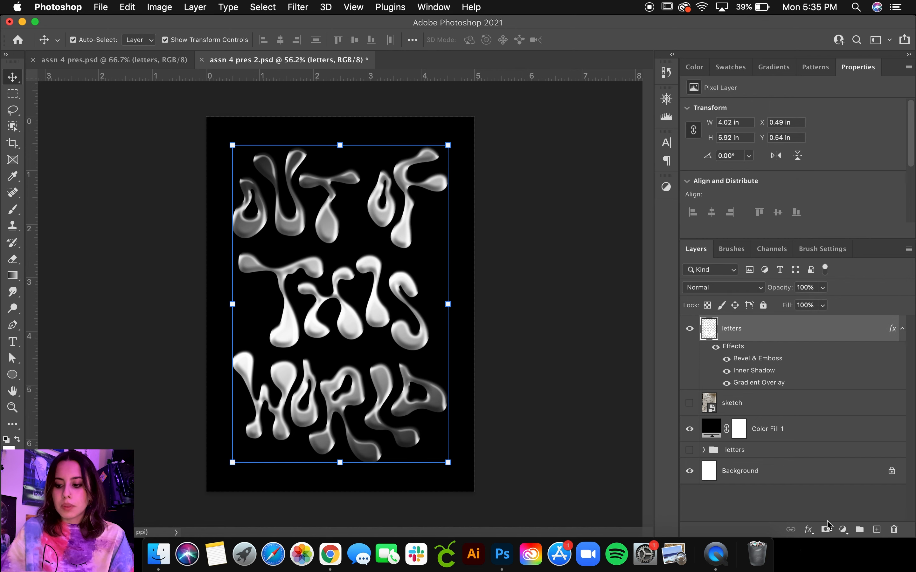
click(842, 529)
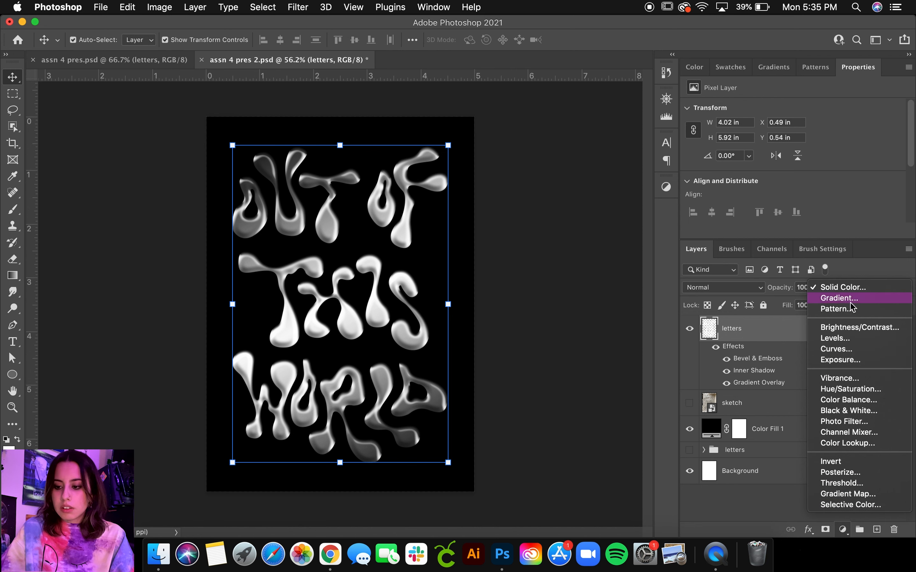
click(838, 350)
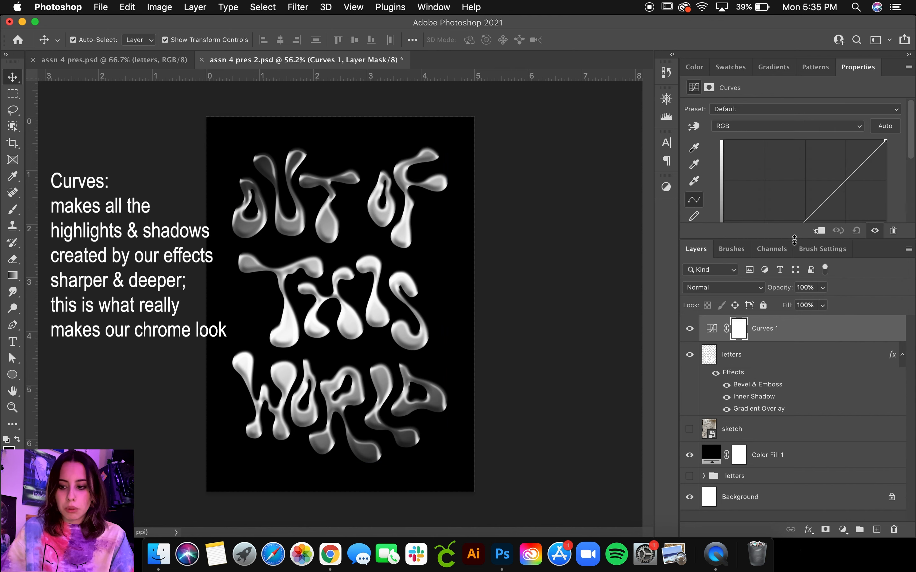
drag(794, 245, 794, 391)
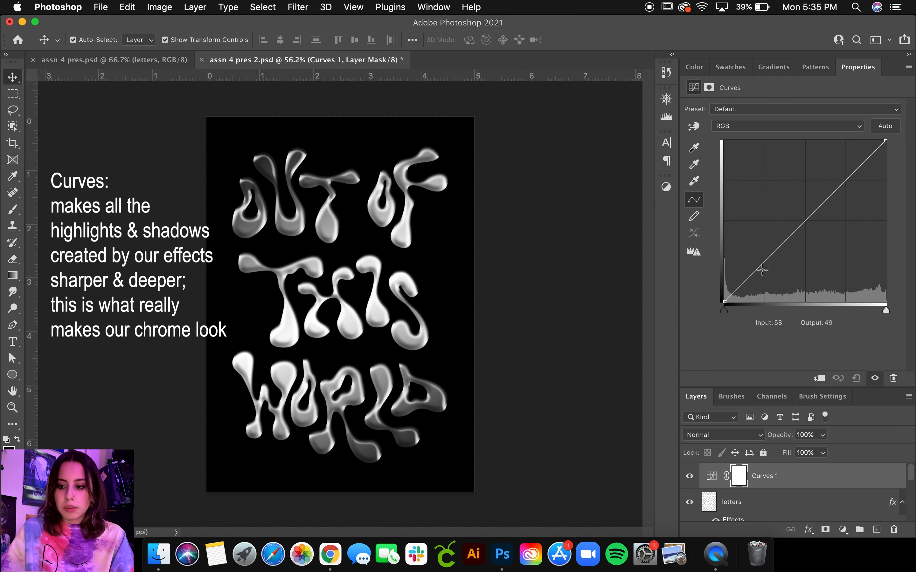
drag(758, 268, 751, 156)
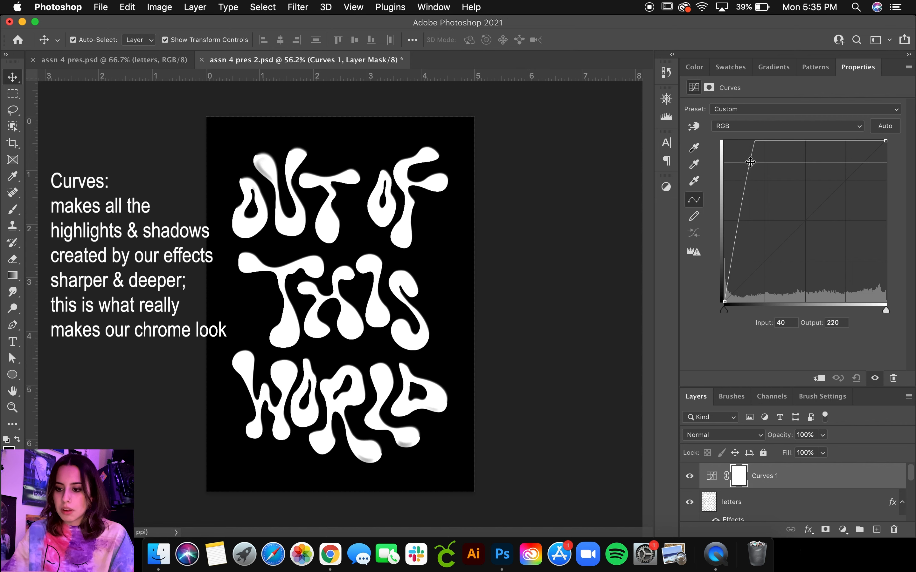
drag(849, 142, 853, 280)
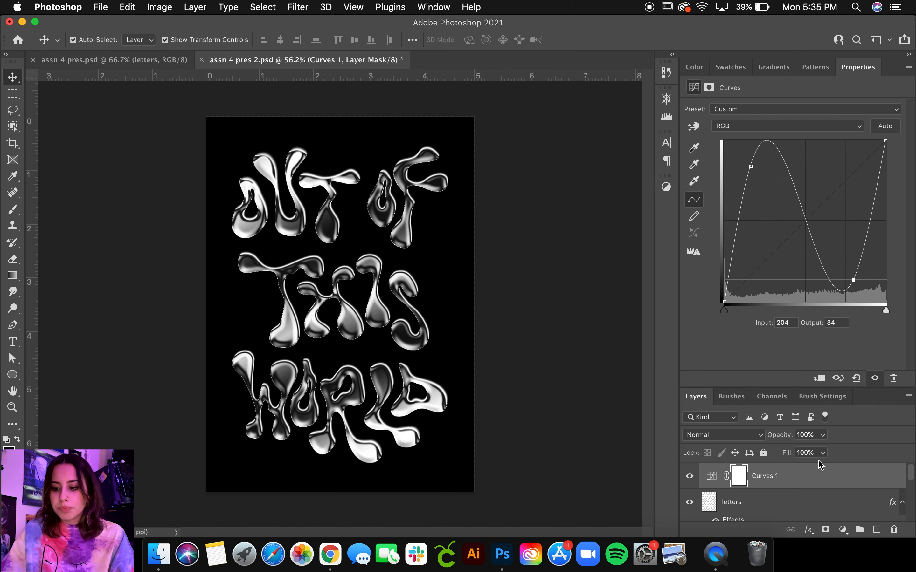
drag(794, 387, 796, 174)
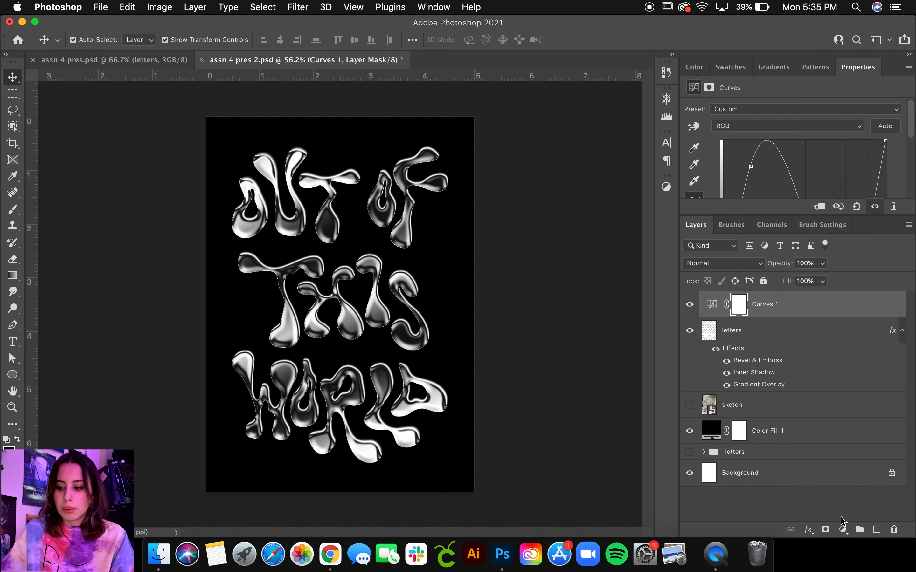
Add a Gradient Map adjustment above the curves and apply the light blue to magenta Pink_17 preset.
click(840, 530)
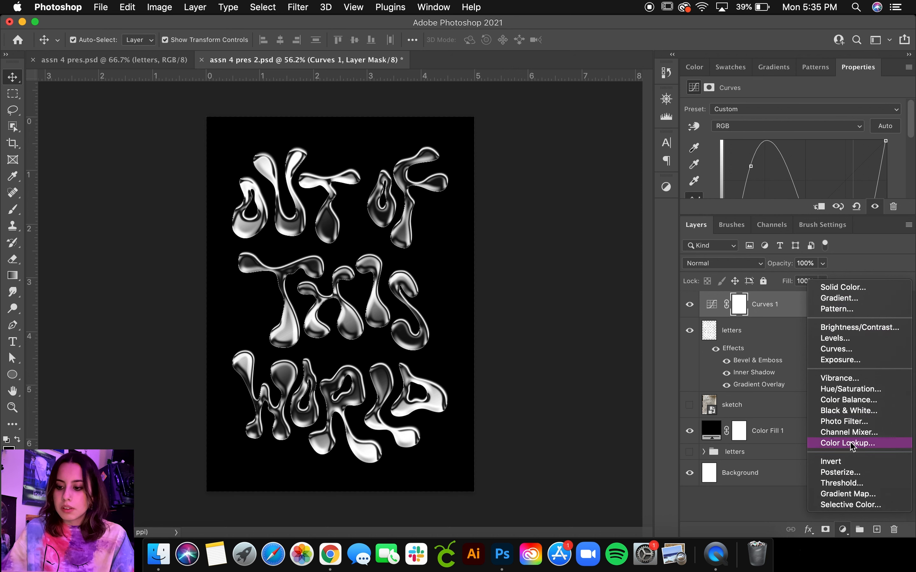
click(846, 494)
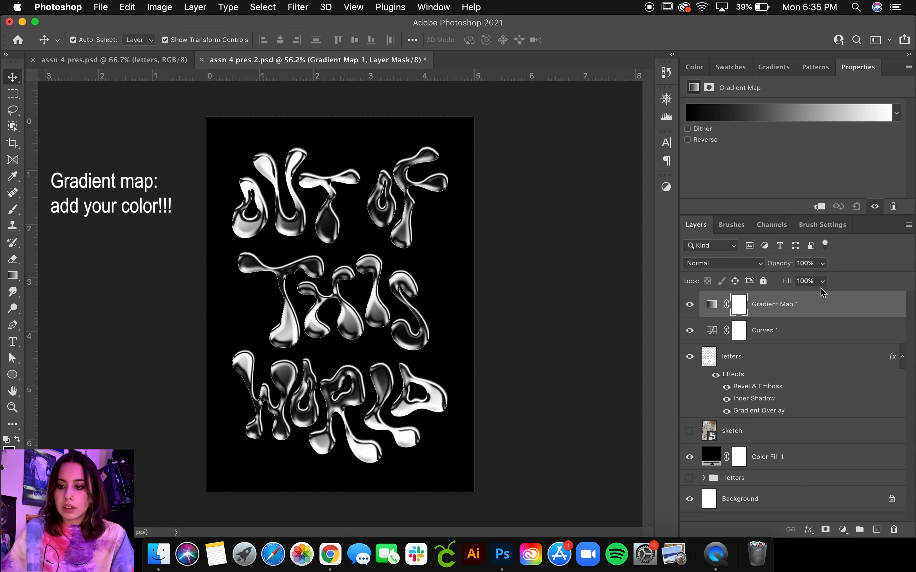
click(769, 115)
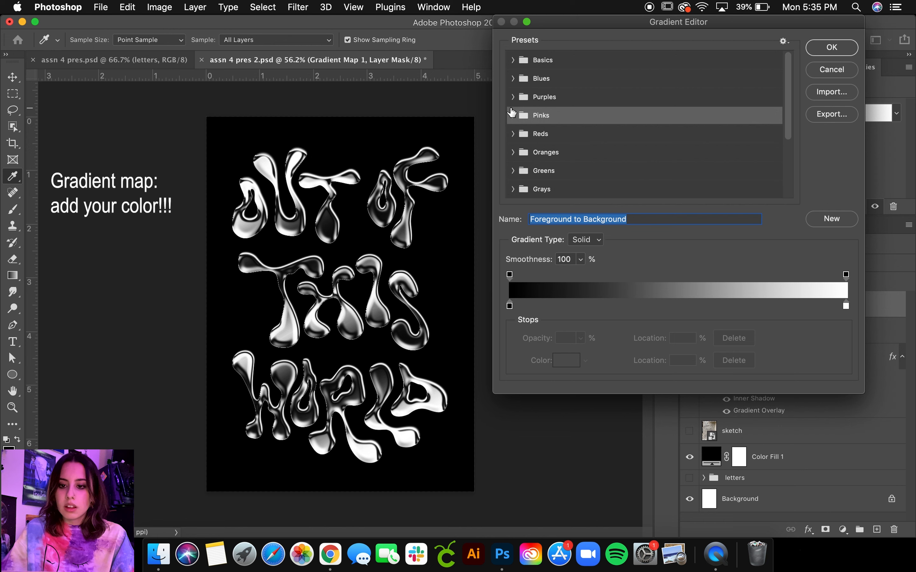
click(513, 116)
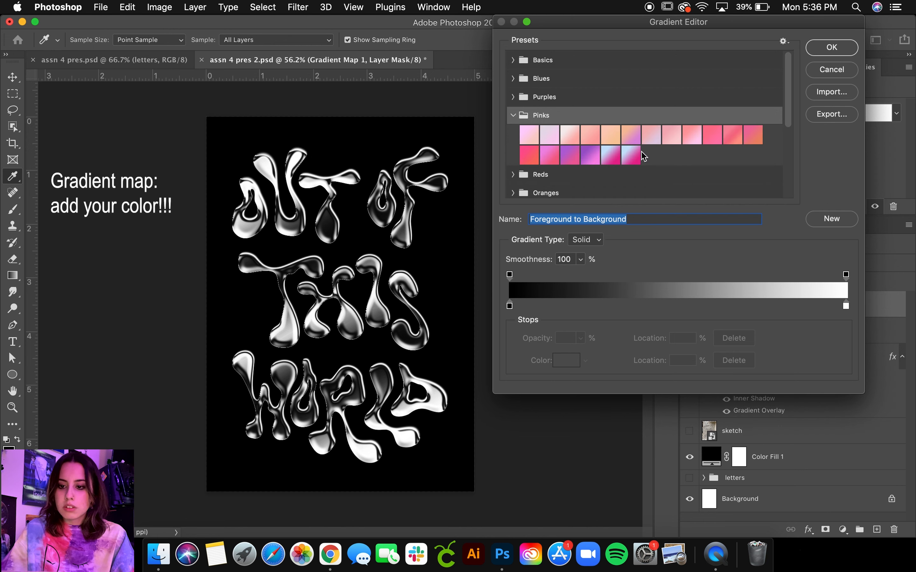
click(625, 151)
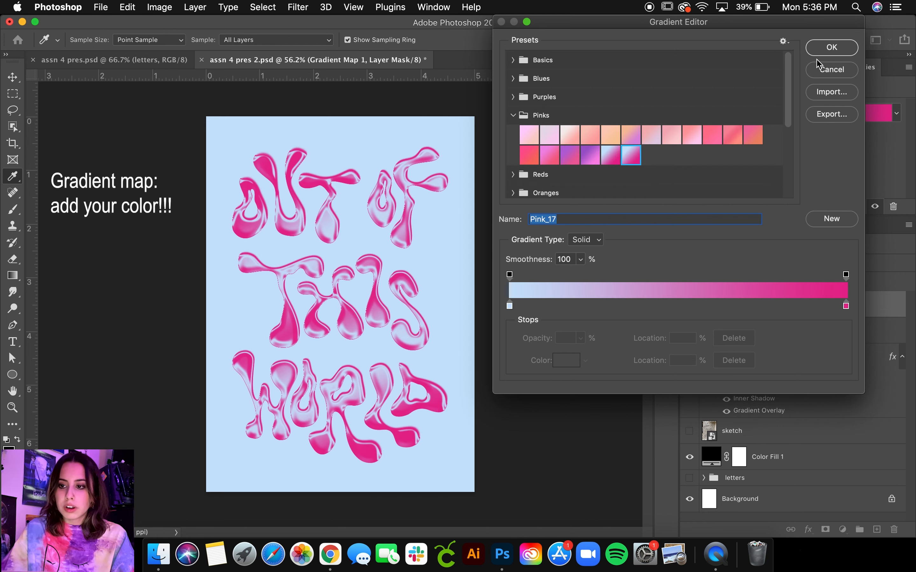
click(830, 48)
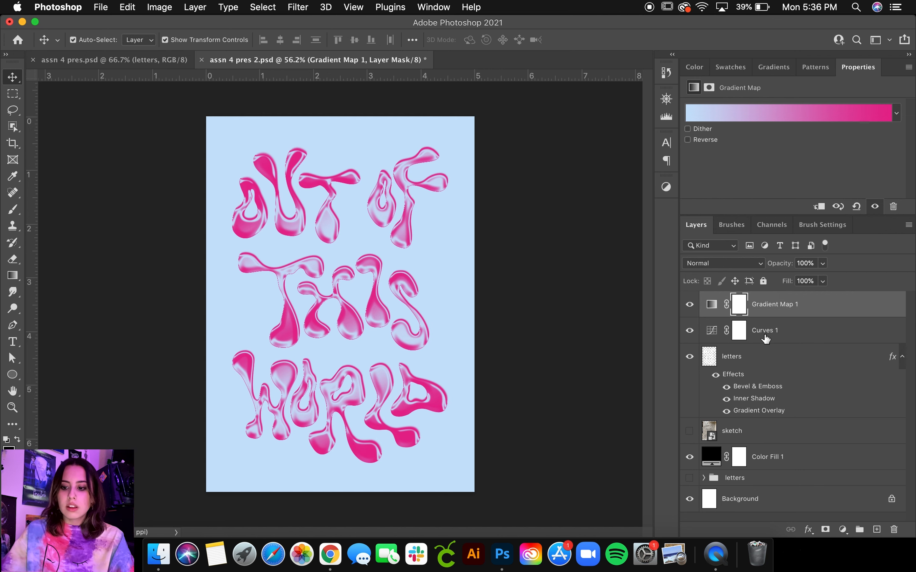
Create a layer group named "chrome" and place the styled letters layer inside it.
click(742, 356)
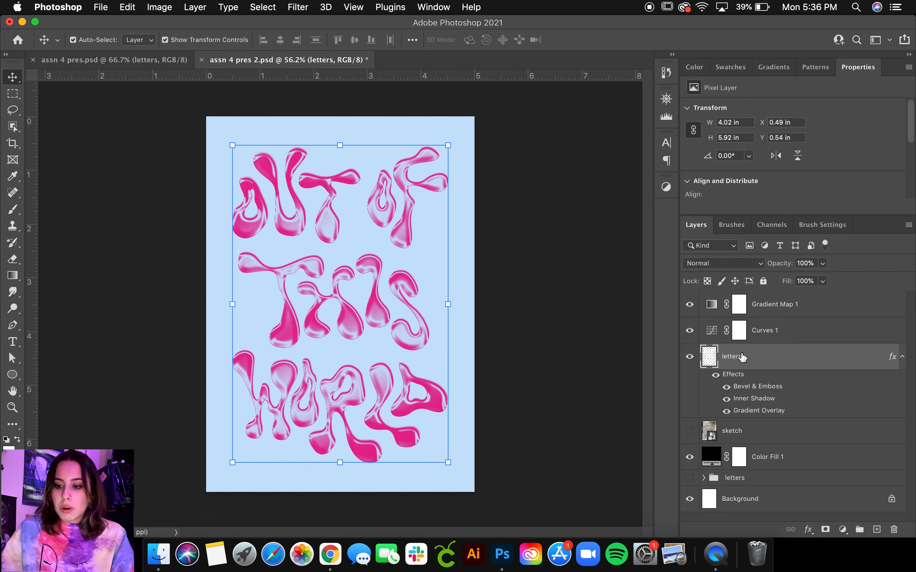
drag(729, 360, 860, 530)
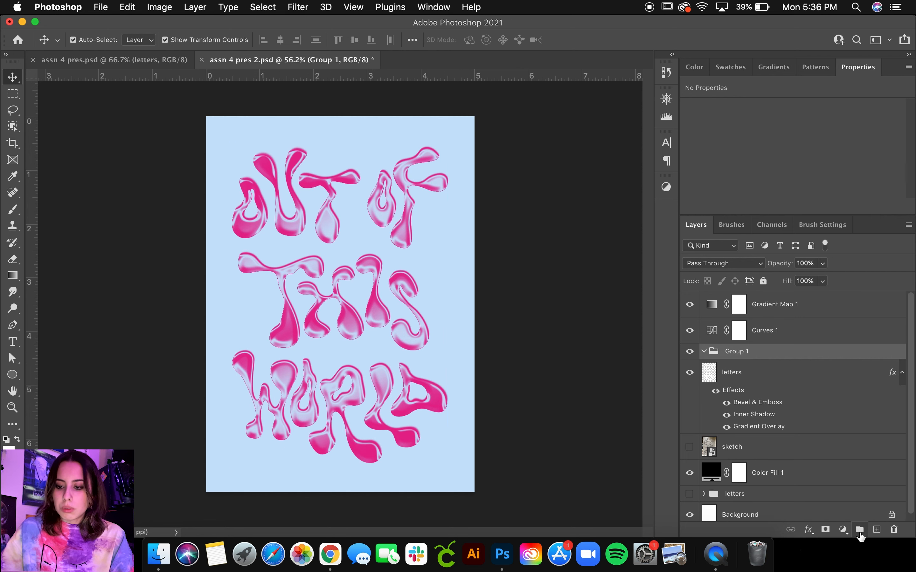
double_click(731, 350)
text(chrome)
click(734, 370)
drag(734, 370, 744, 358)
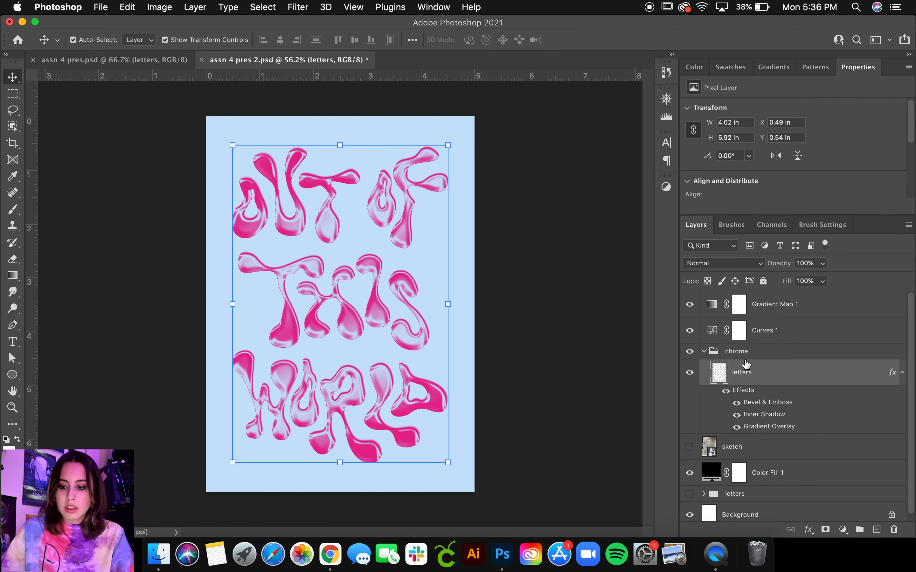
Rename the letters layer inside the chrome group to "out of this world" and collapse the group.
double_click(743, 371)
text(out of this wor)
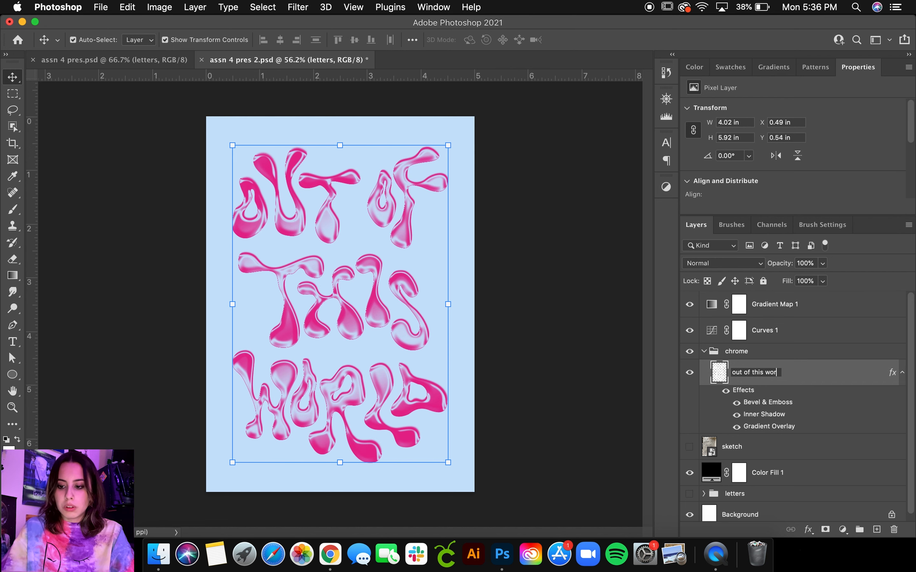
text(ld)
key(Return)
click(703, 352)
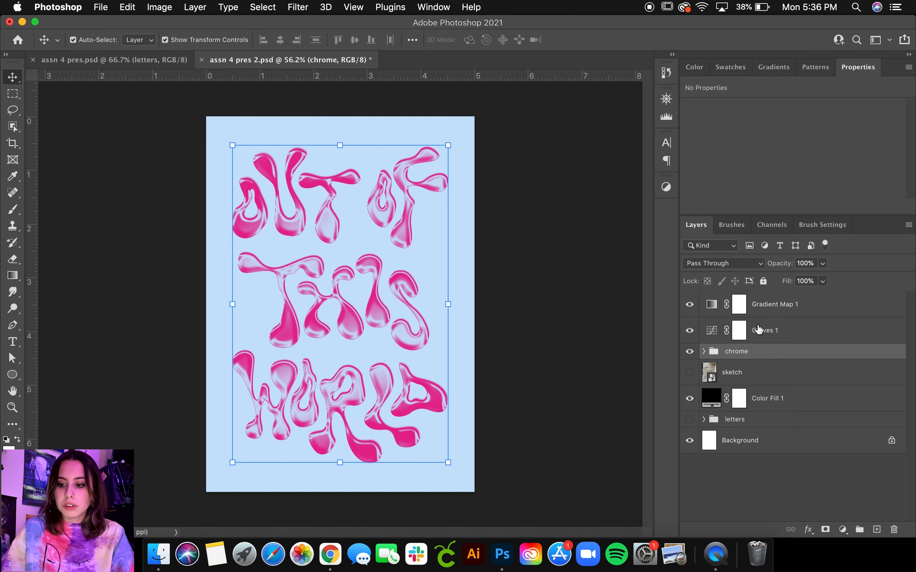
Clip the Curves and Gradient Map adjustments to the chrome group and switch the gradient map to the black, purple and green preset.
click(777, 331)
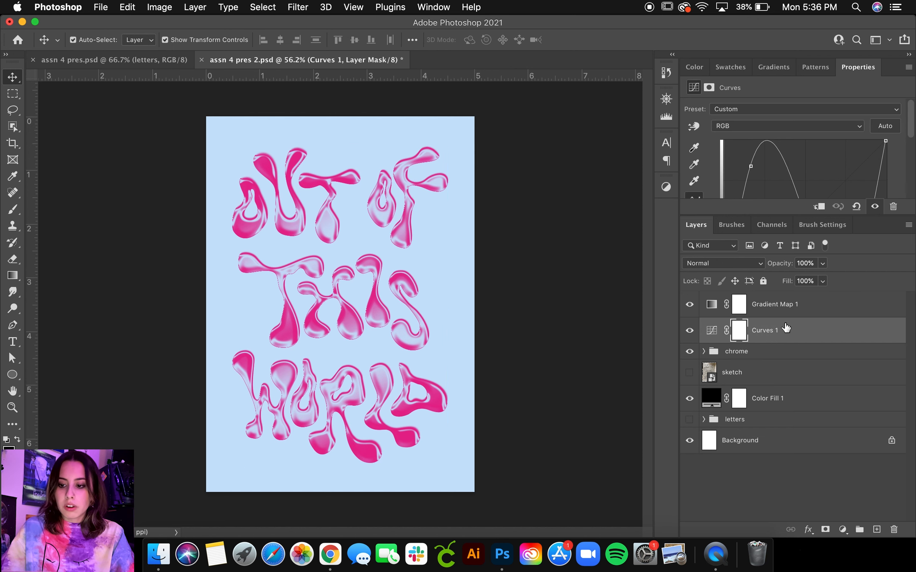
shift+click(794, 305)
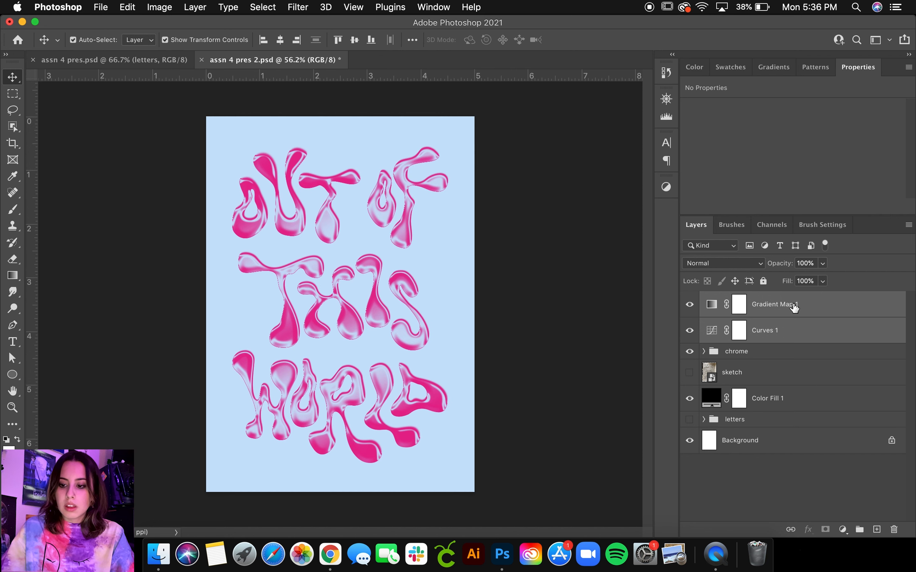
right_click(824, 334)
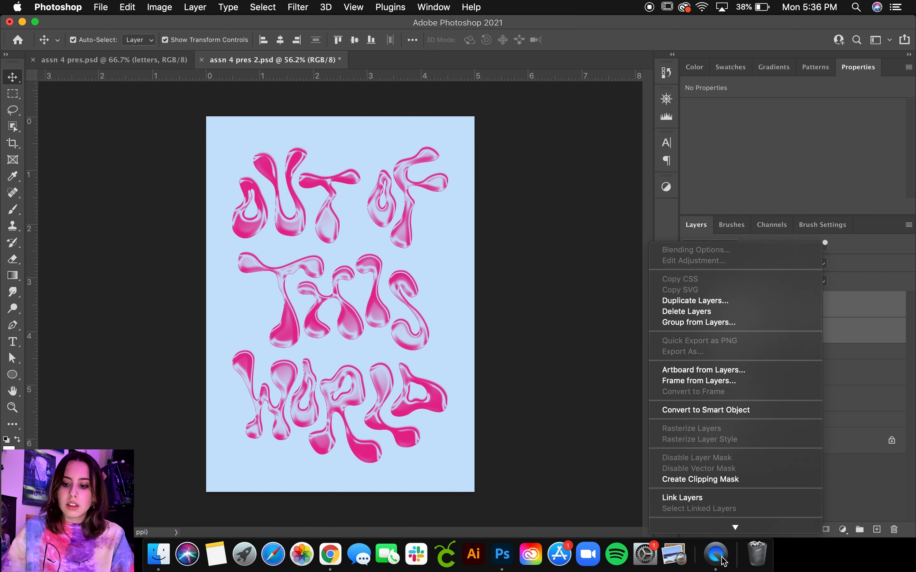
click(729, 398)
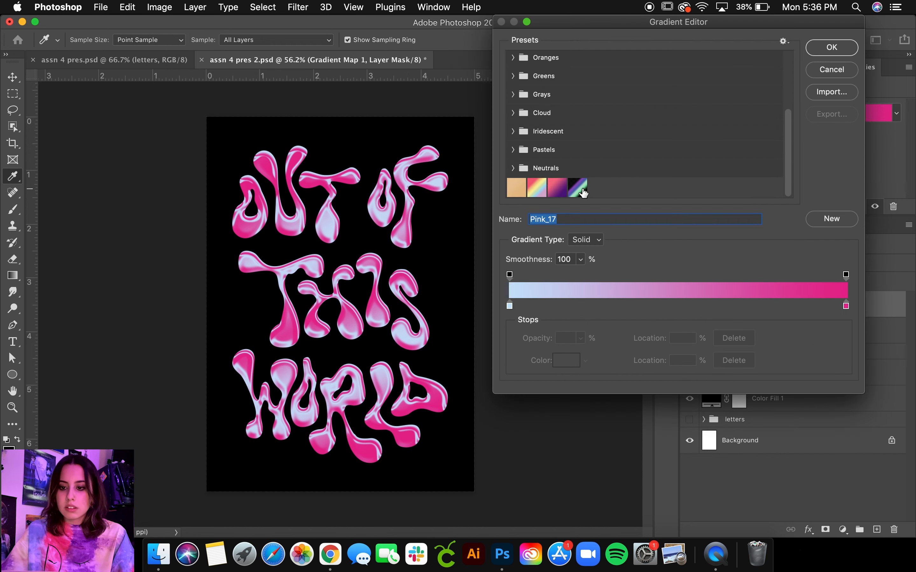
click(583, 191)
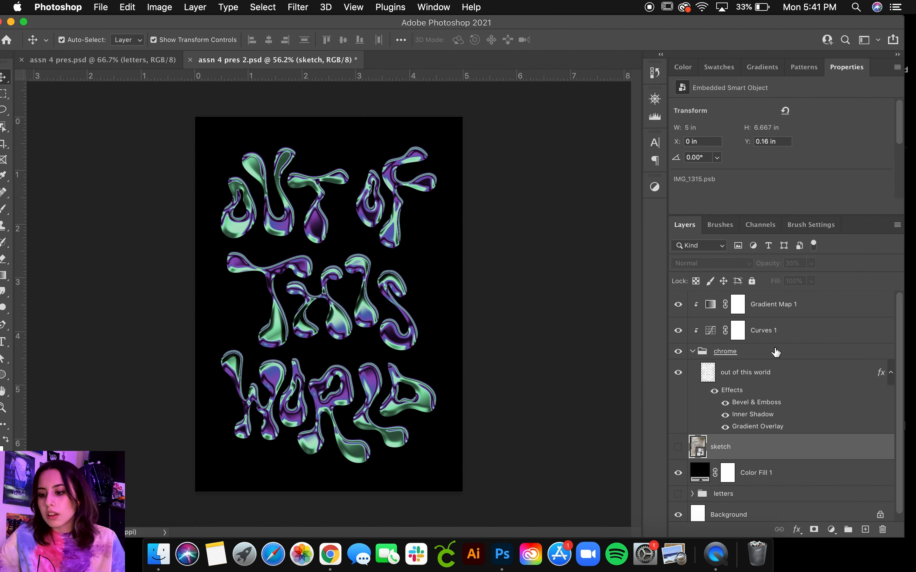
Fine-tune the upper curve point of the Curves adjustment to input 48, output 205.
click(796, 330)
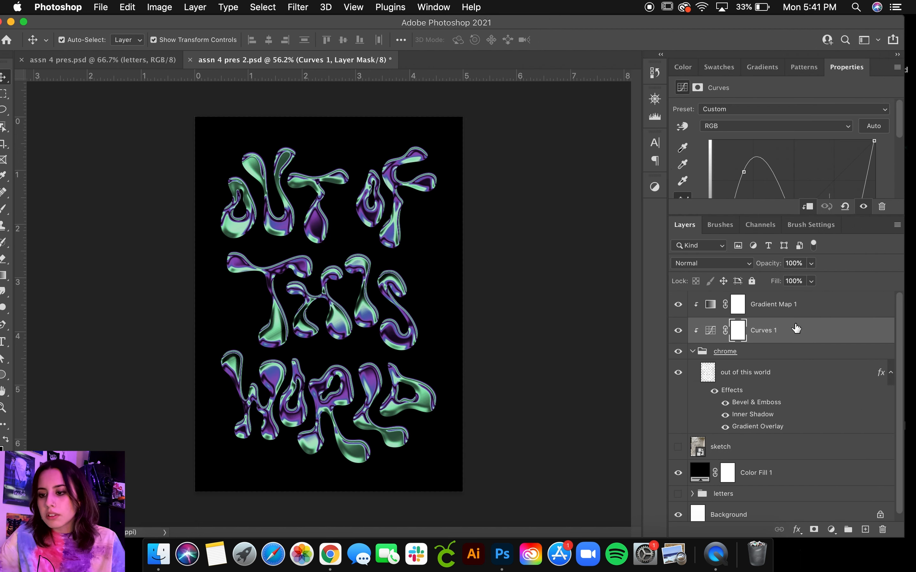
drag(755, 217, 754, 352)
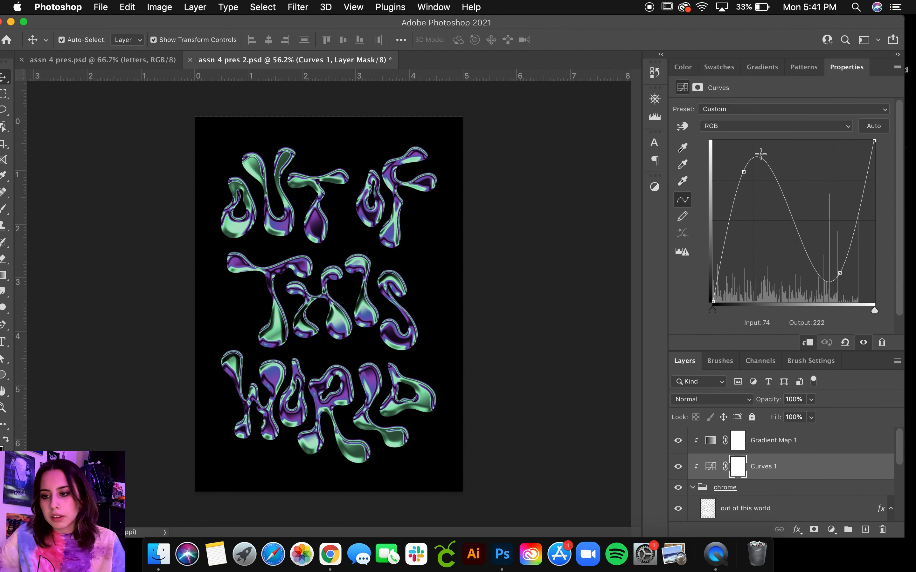
click(744, 171)
mouse_move(745, 171)
mouse_down()
mouse_move(745, 161)
mouse_move(744, 173)
mouse_up()
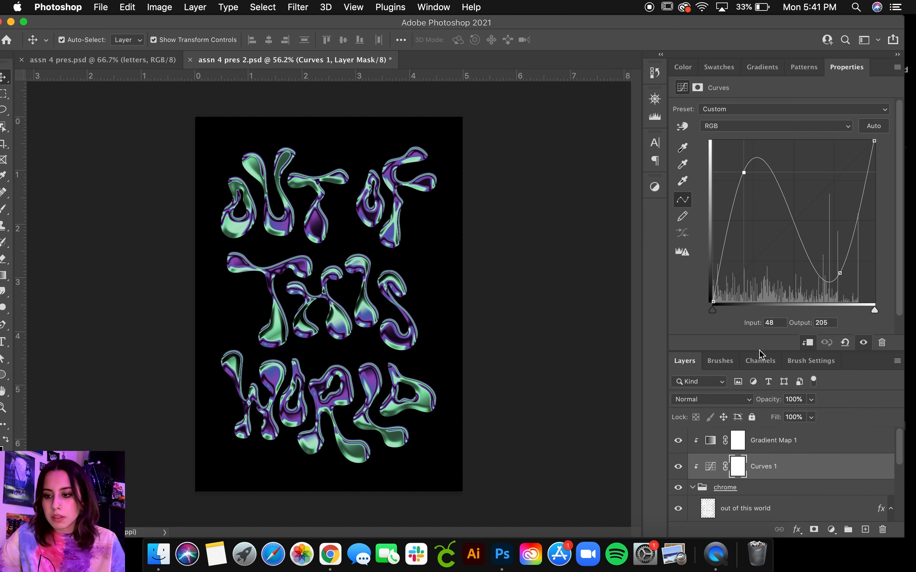
drag(758, 352, 759, 220)
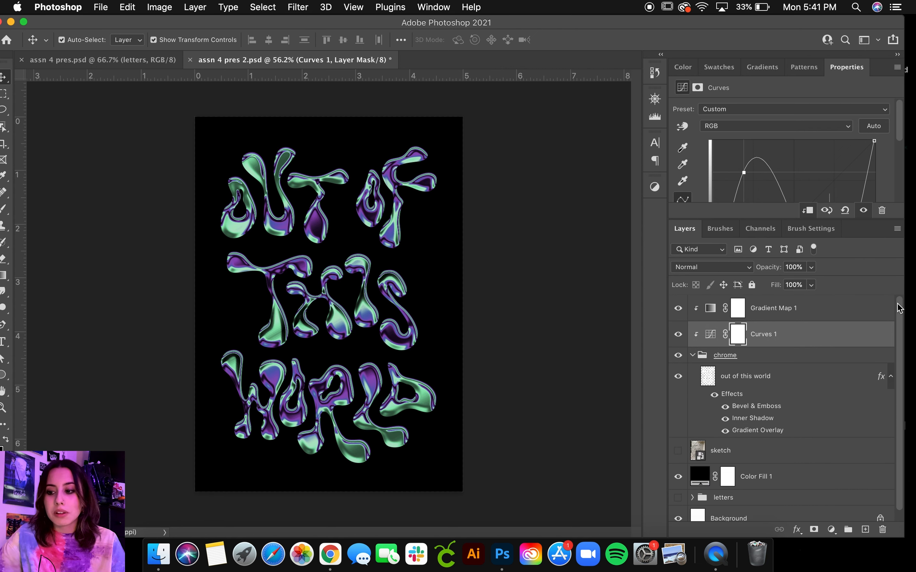
drag(900, 330, 898, 290)
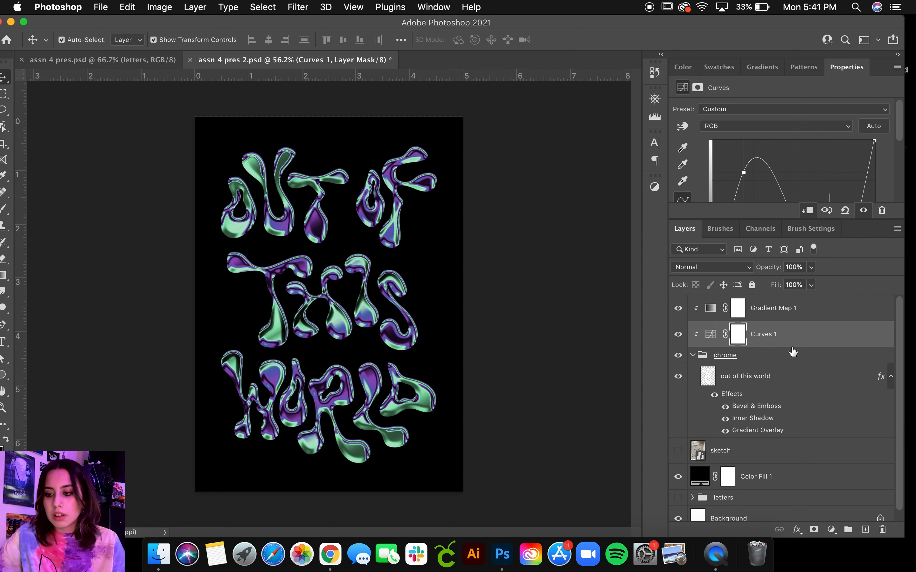
mouse_move(901, 308)
mouse_down()
mouse_move(901, 335)
mouse_move(901, 325)
mouse_up()
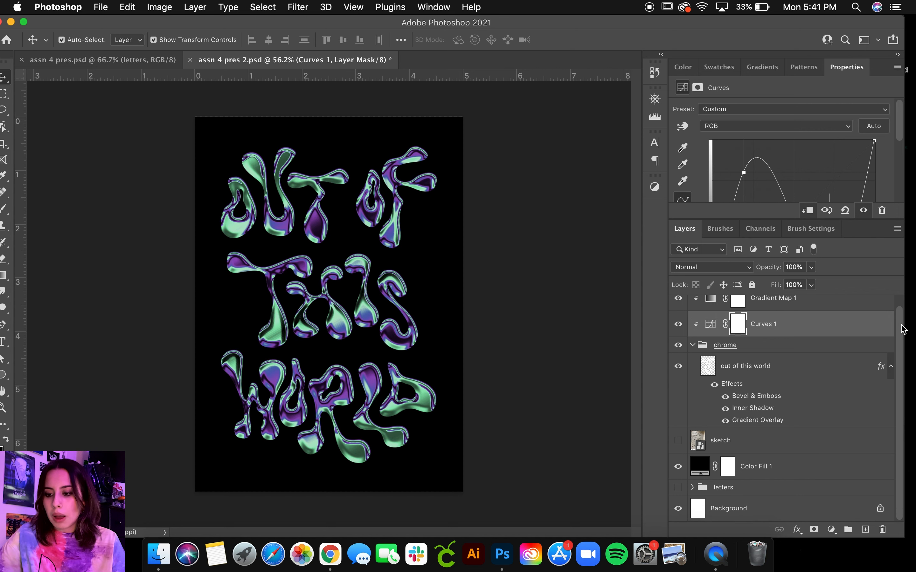
drag(901, 324, 901, 304)
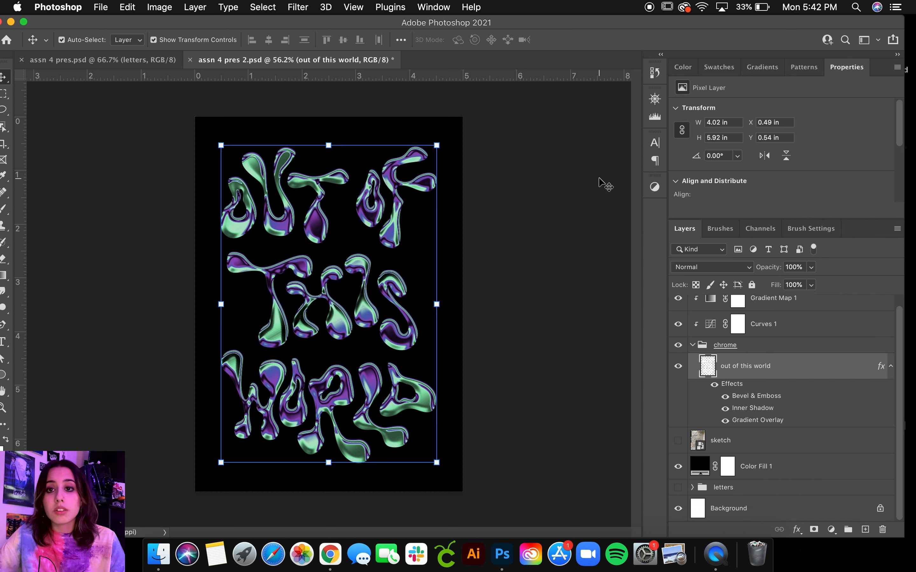
click(599, 179)
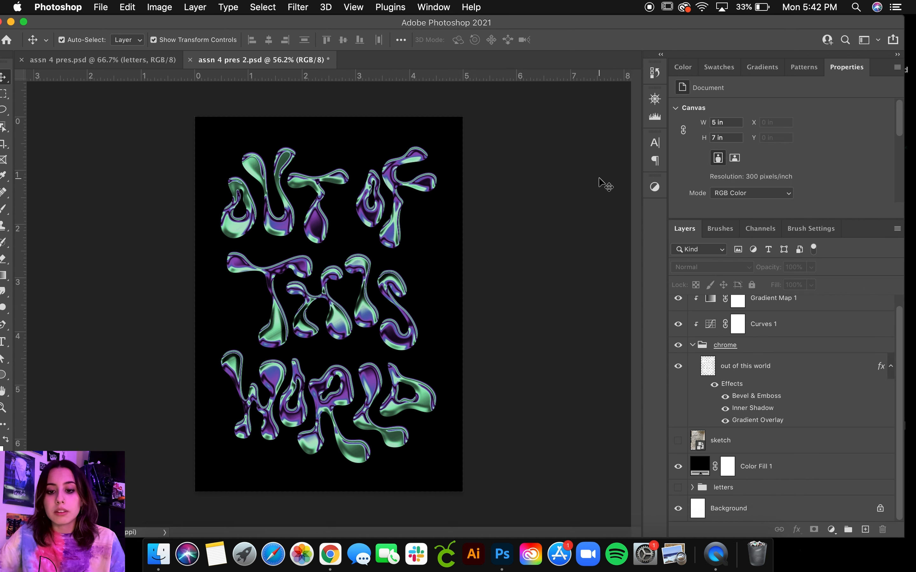
Convert the "out of this world" layer in the chrome group to a smart object.
click(766, 372)
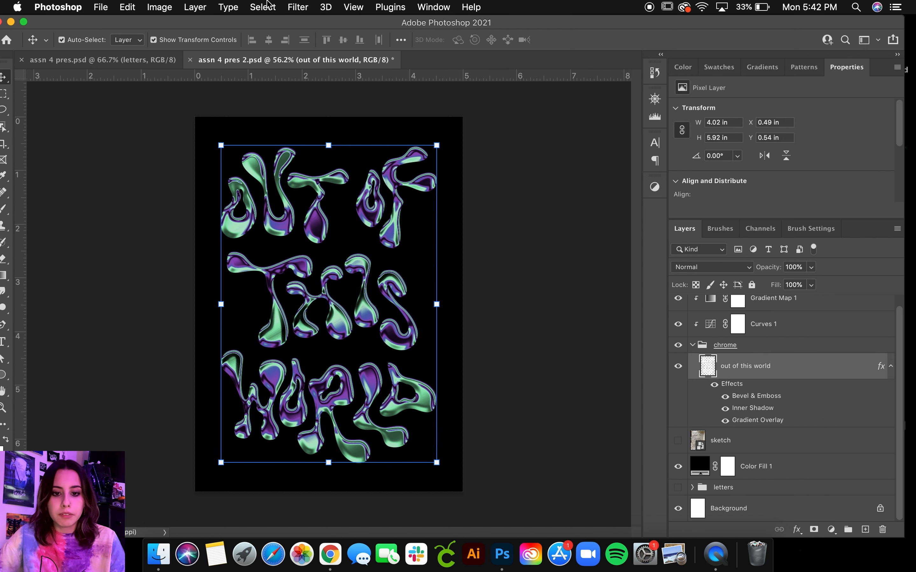
click(192, 7)
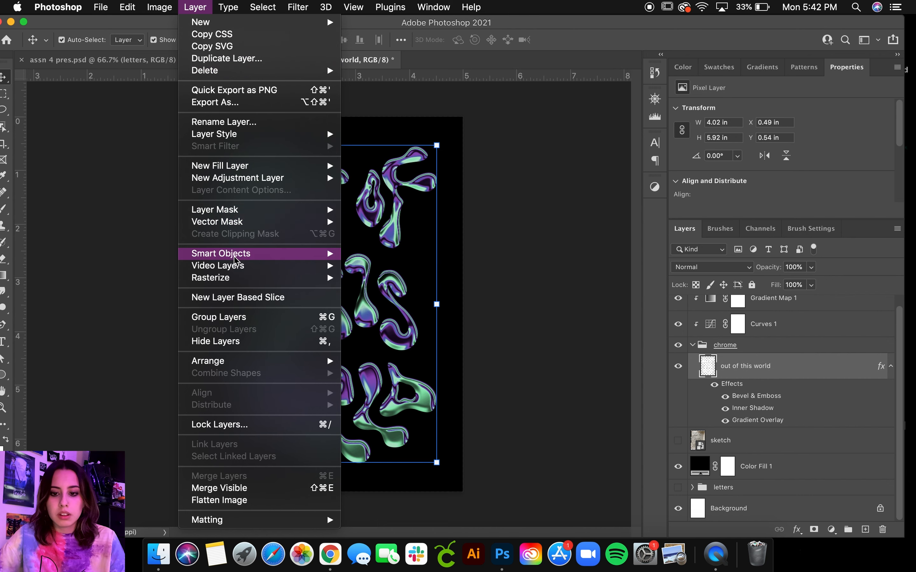
mouse_move(235, 253)
click(394, 254)
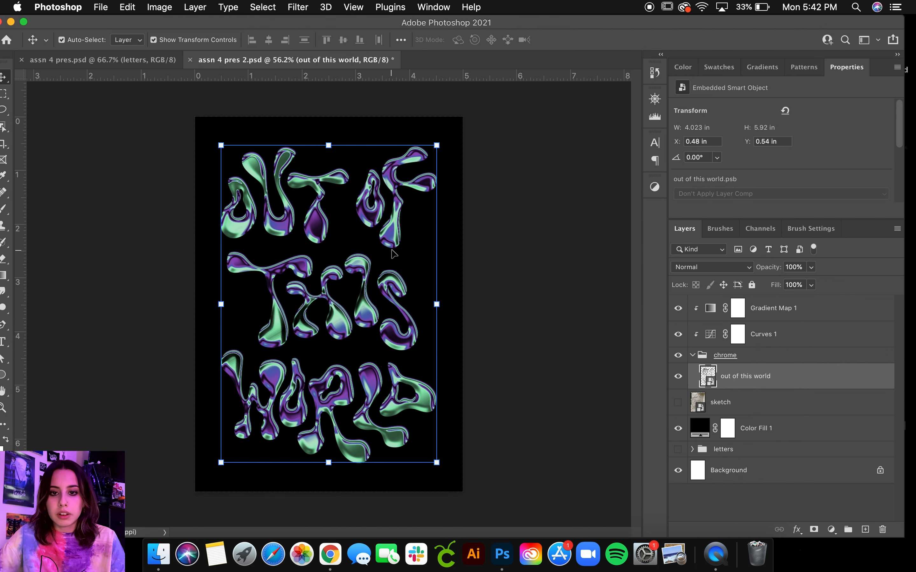
Apply an Add Noise smart filter to the "out of this world" smart object with 1% amount, Gaussian distribution and Monochromatic.
click(303, 4)
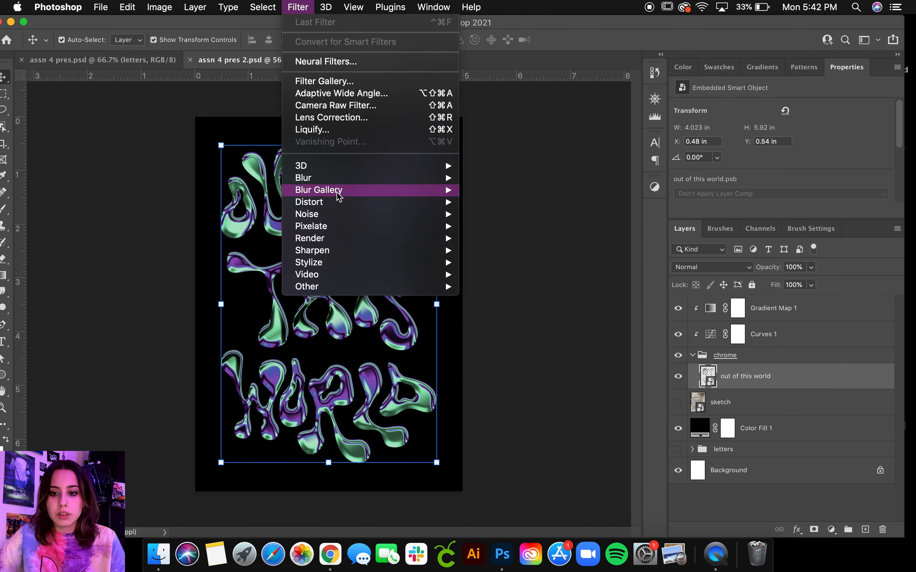
mouse_move(337, 215)
click(478, 215)
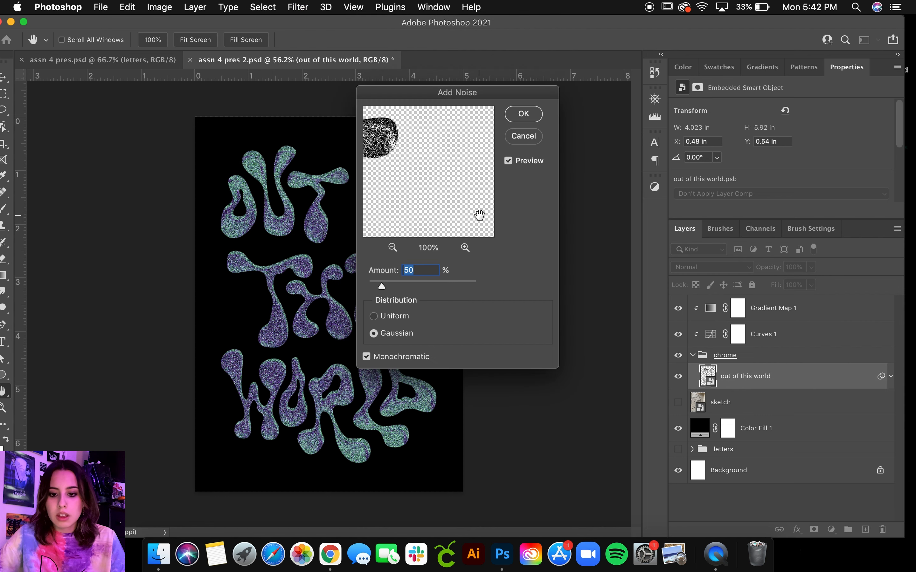
text(1)
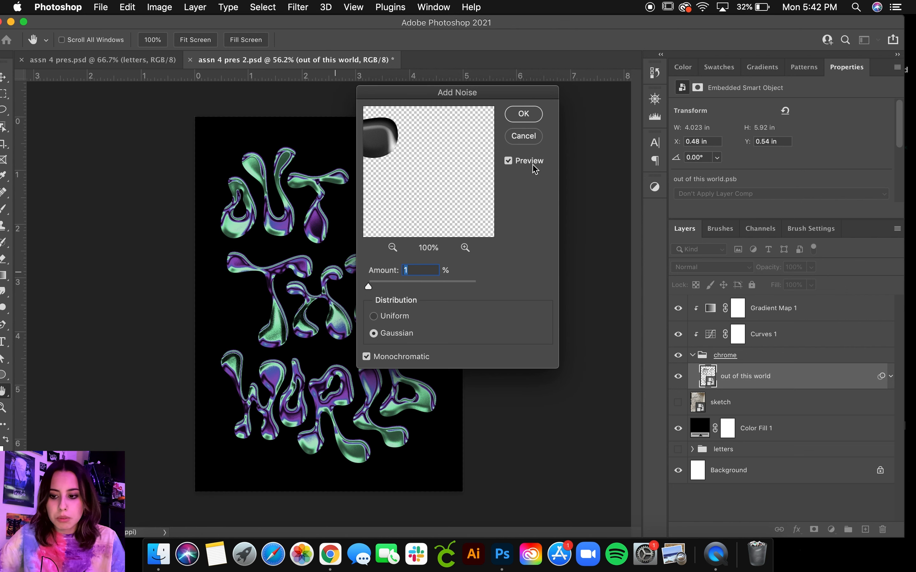
click(524, 114)
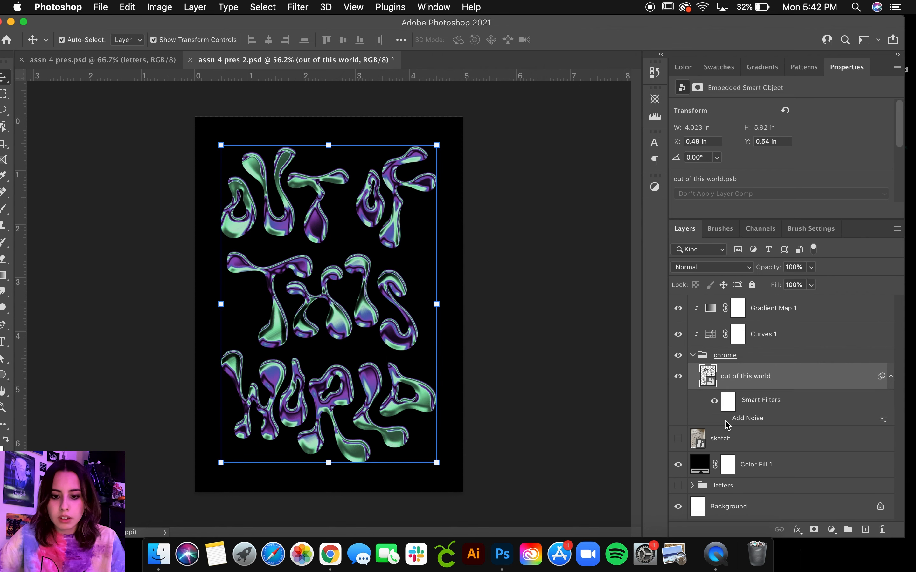
Examine the noise texture on the chrome lettering up close and in the full poster view.
key(z)
drag(281, 317, 363, 298)
key(super+0)
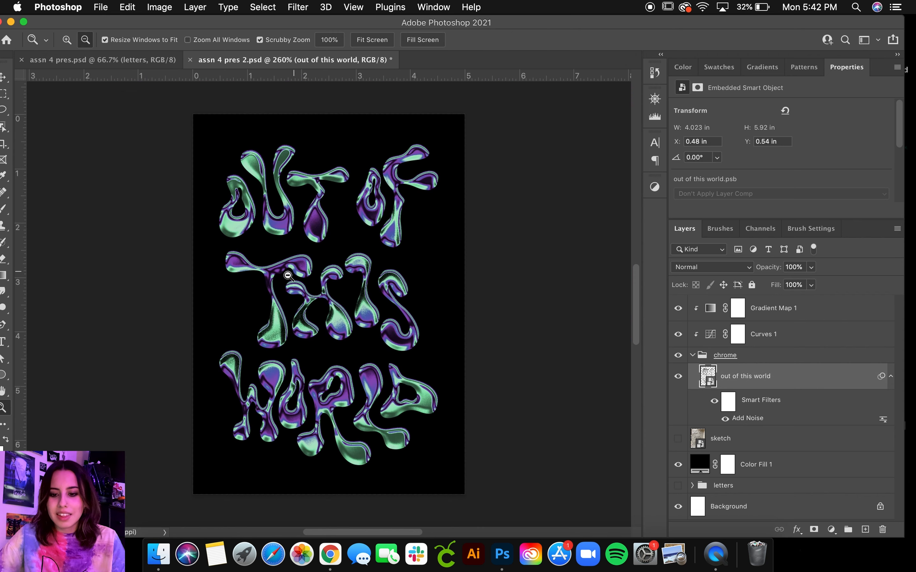
click(458, 275)
key(z)
drag(442, 280, 446, 280)
Open the contents of the "out of this world" smart object to view its layer effects, and close them again.
click(763, 382)
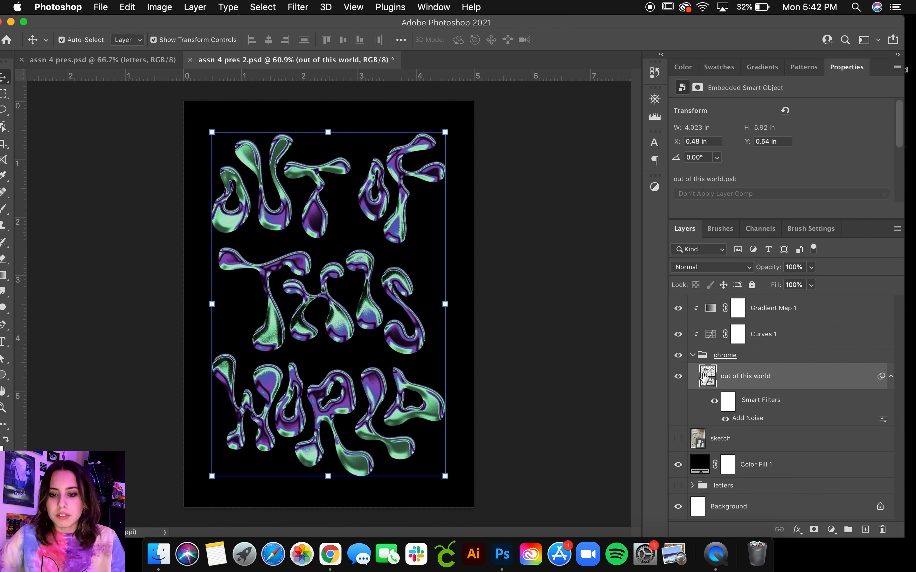
double_click(704, 377)
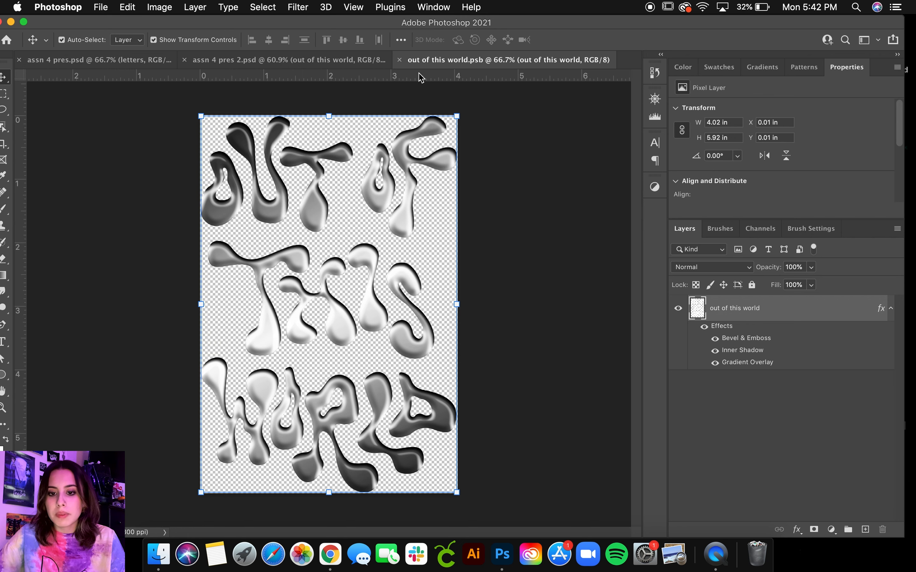
click(399, 60)
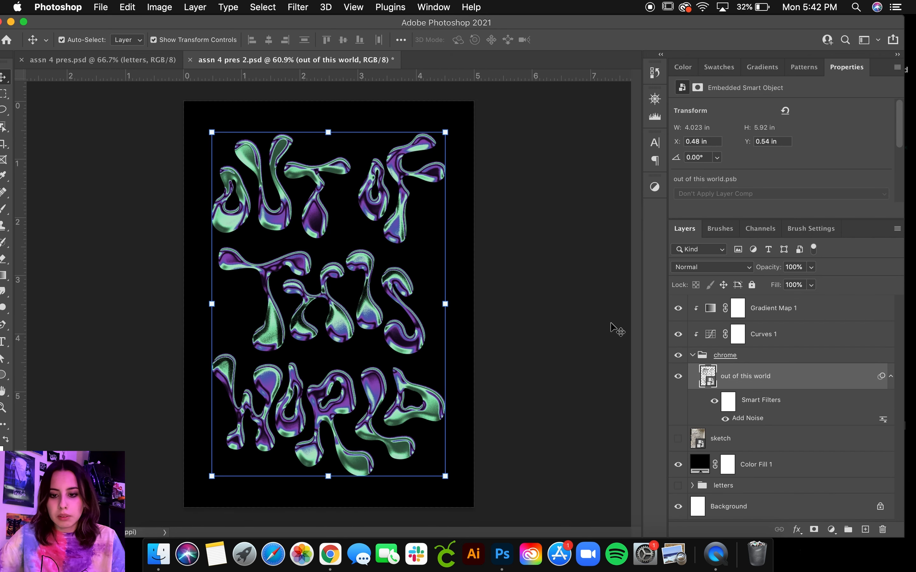
Add a new empty layer above Gradient Map 1 for painting glows with the Brush tool.
click(501, 197)
key(z)
scroll(300, 292, up, 2)
scroll(301, 292, down, 1)
key(v)
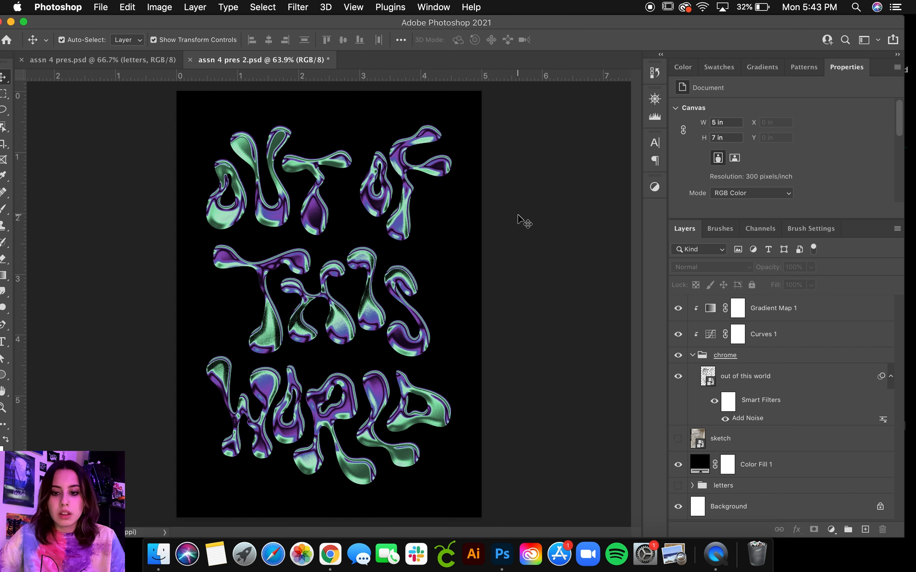
key(b)
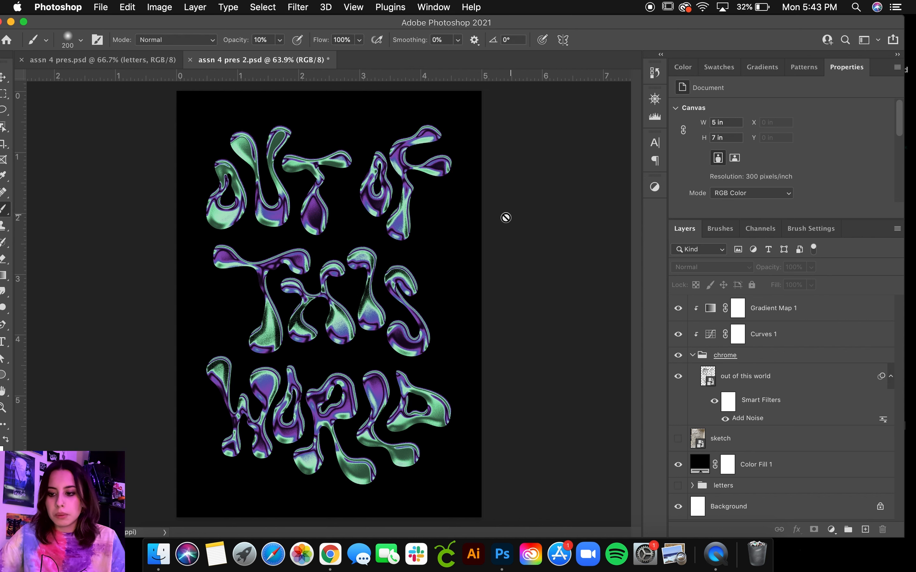
click(846, 306)
click(865, 529)
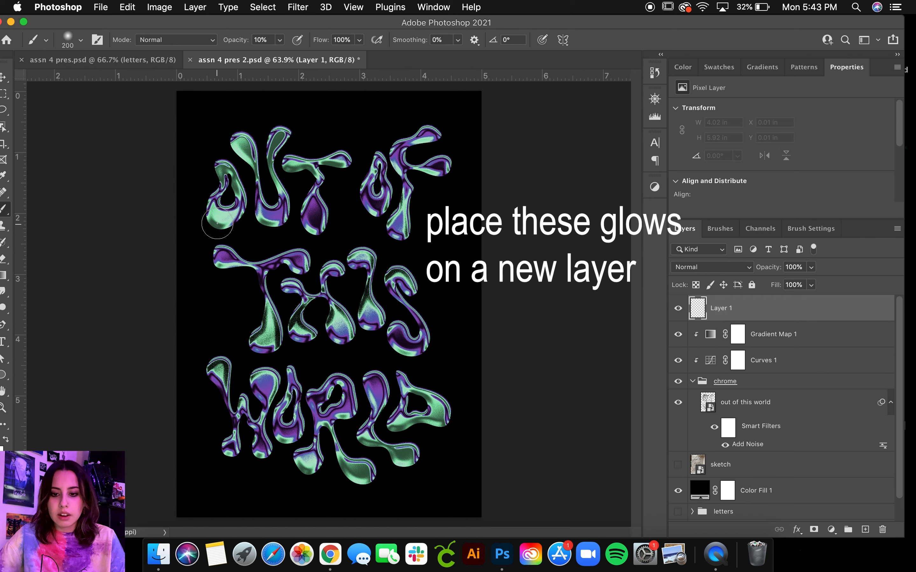
Undo a trial brush dab and choose the Soft Round brush at 200 px.
click(386, 267)
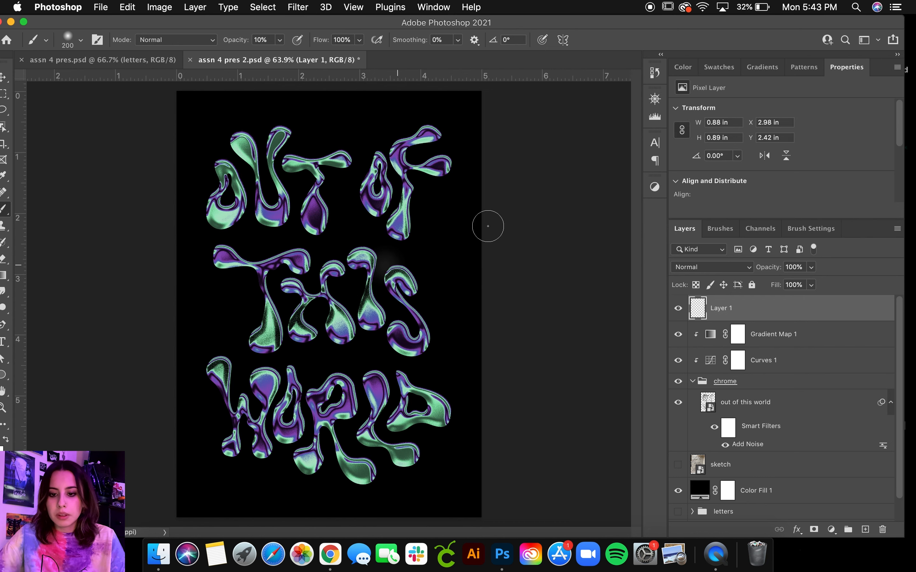
key(super+z)
click(718, 229)
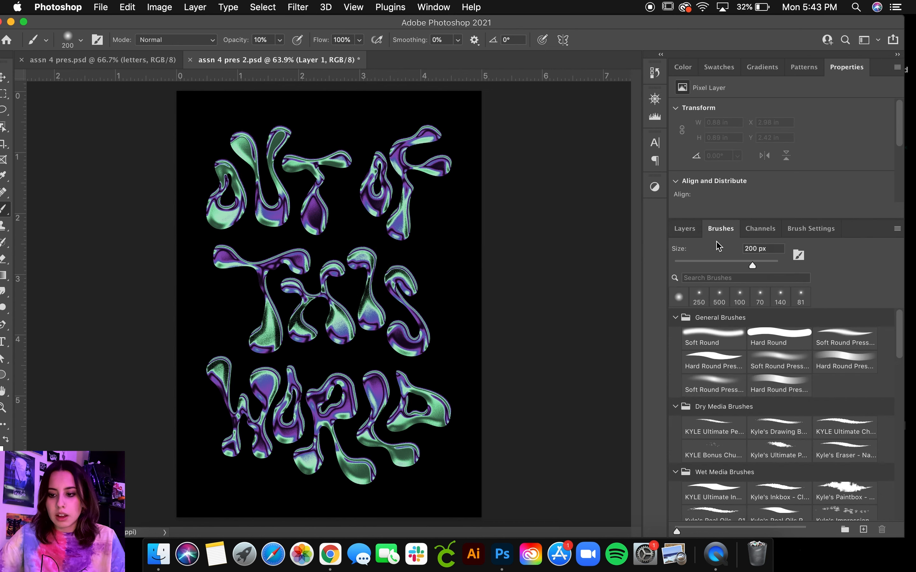
click(703, 342)
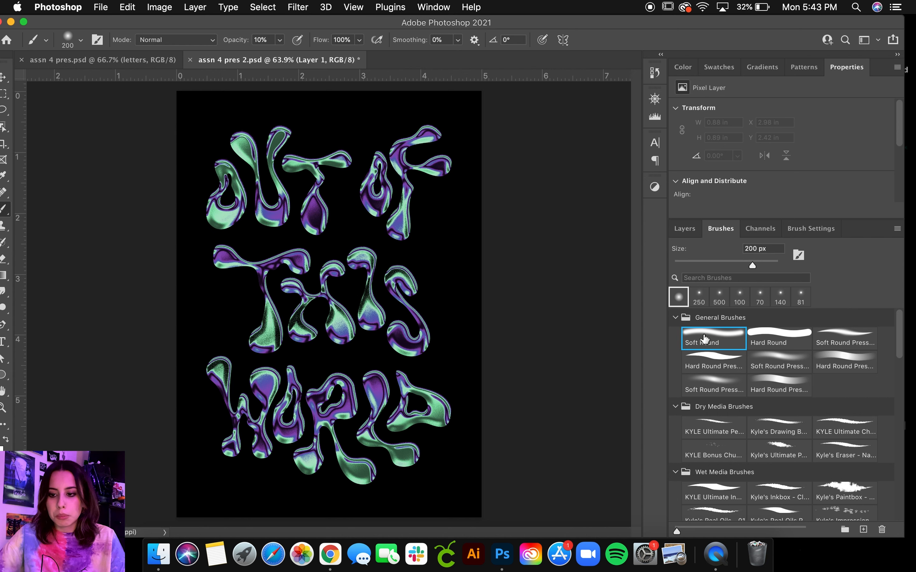
click(684, 228)
Try soft white glow dabs near the F at 10% brush opacity.
click(454, 234)
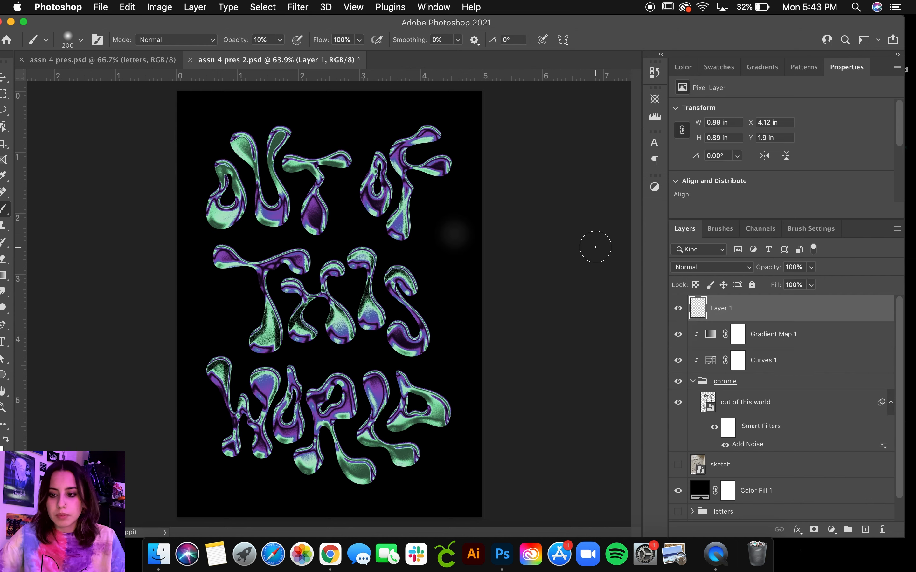
click(720, 229)
click(685, 228)
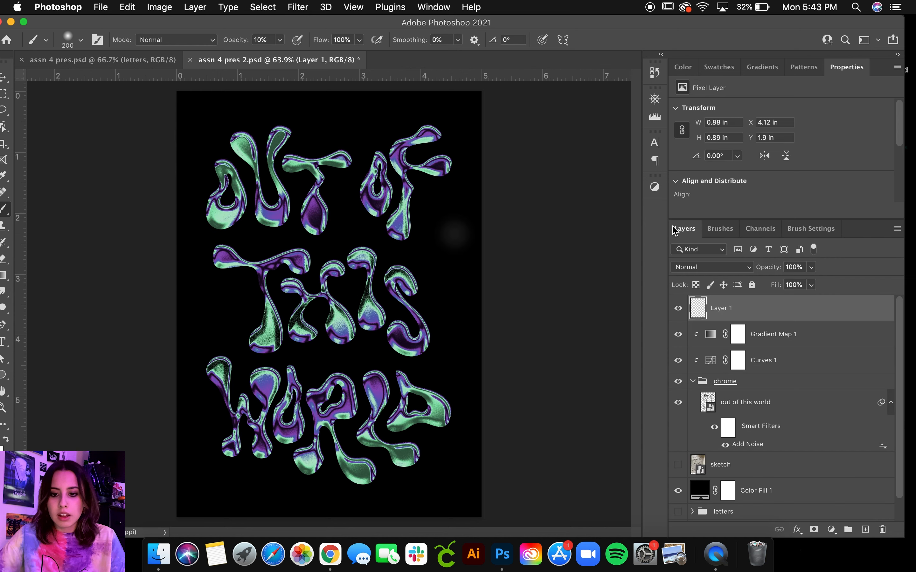
key(super+z)
click(396, 223)
key(super+z)
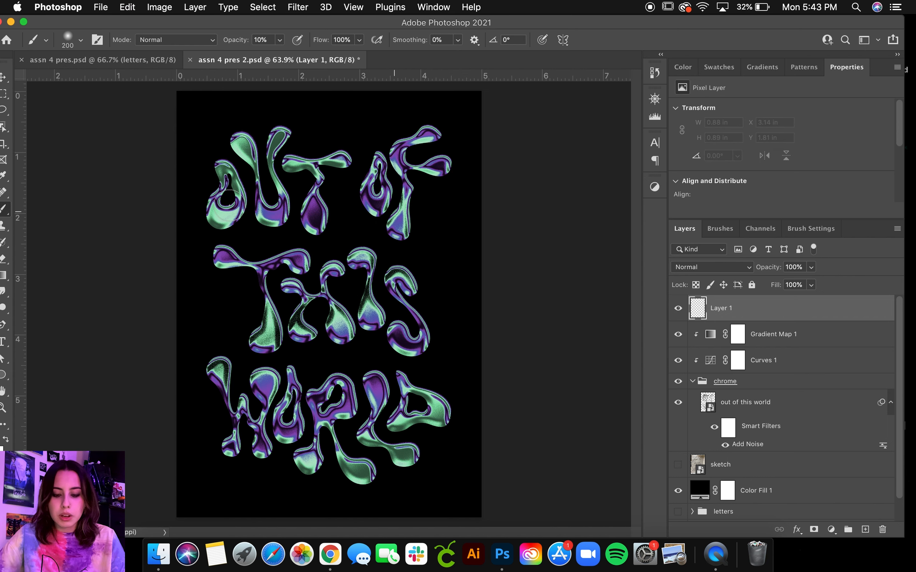
Set the brush opacity to 20% and dab soft white glows around the edges of the letters.
key(2)
click(210, 221)
key(super+z)
click(218, 215)
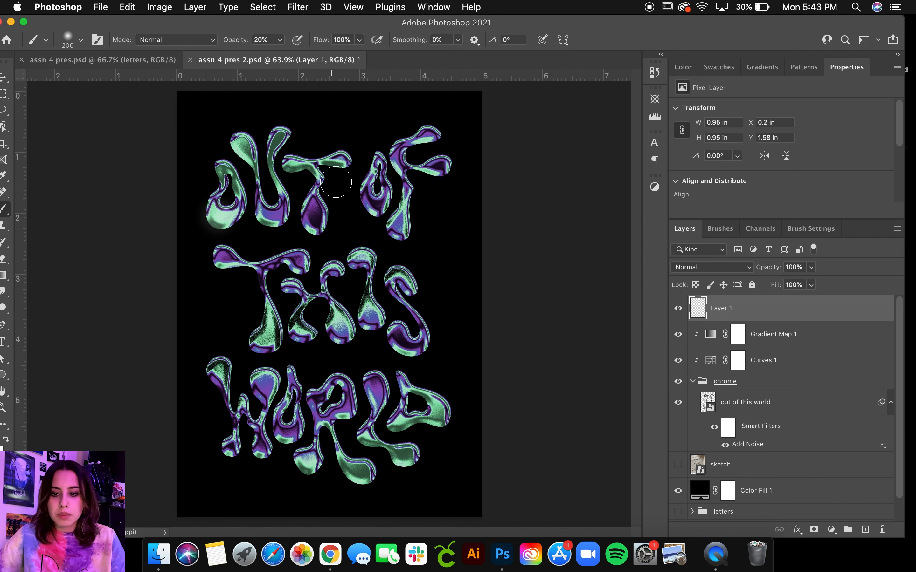
click(317, 171)
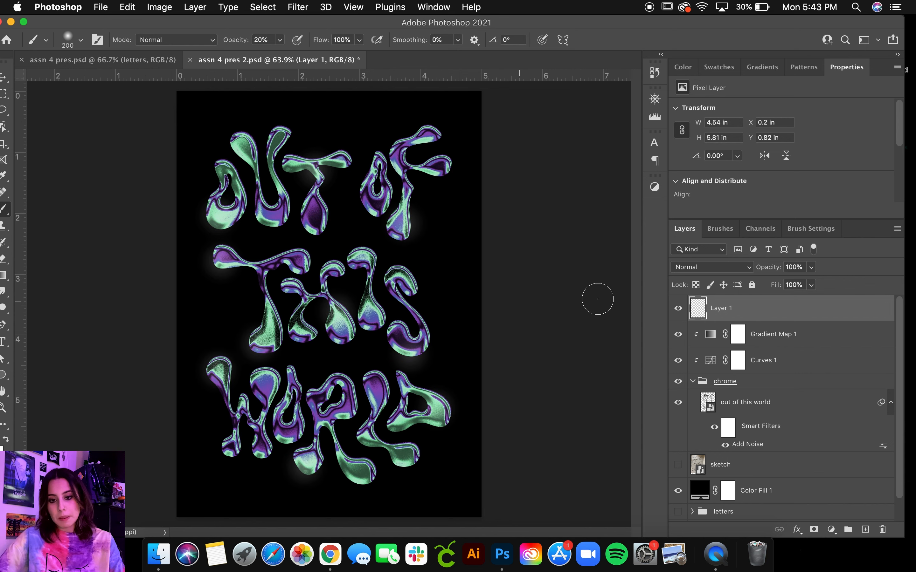
Rename the glow layer as "blingy bling" and deselect it.
double_click(715, 308)
text(blingy bling)
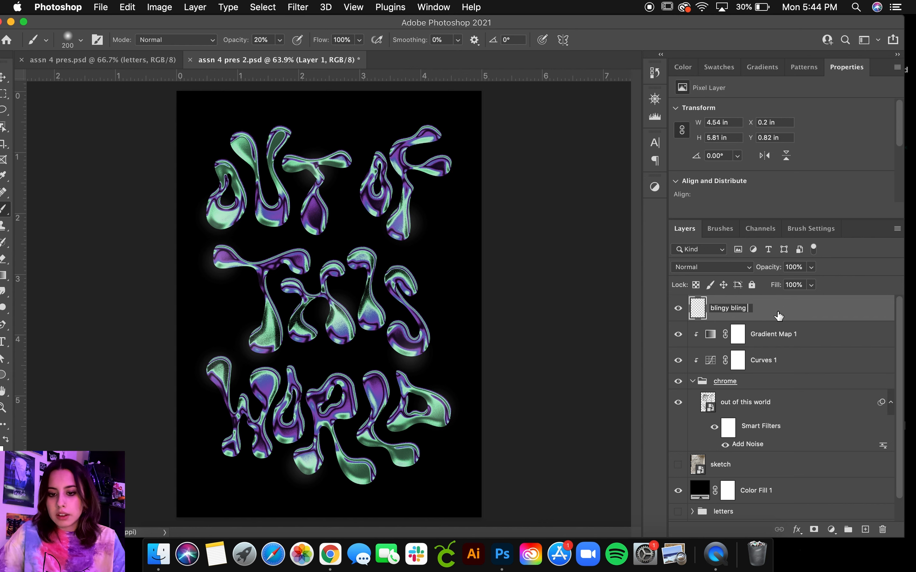
key(Return)
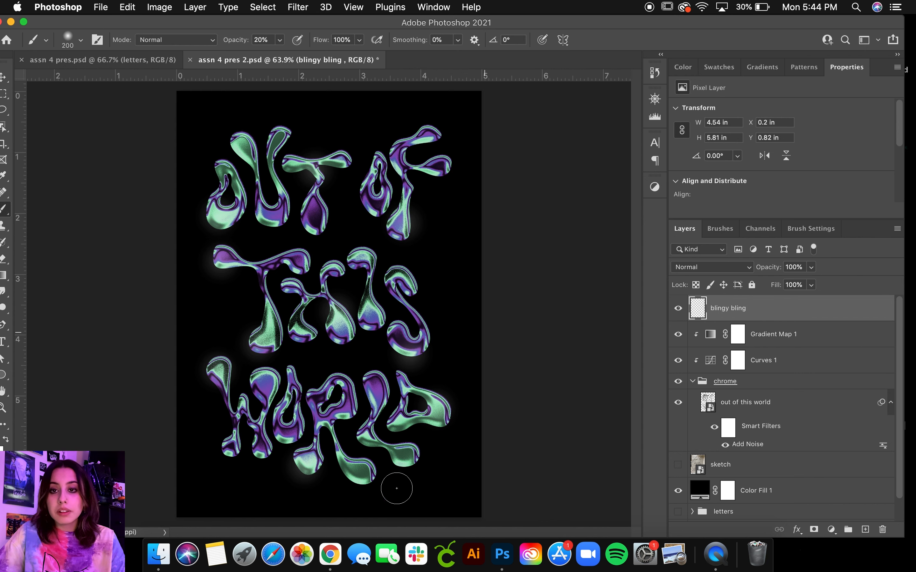
key(v)
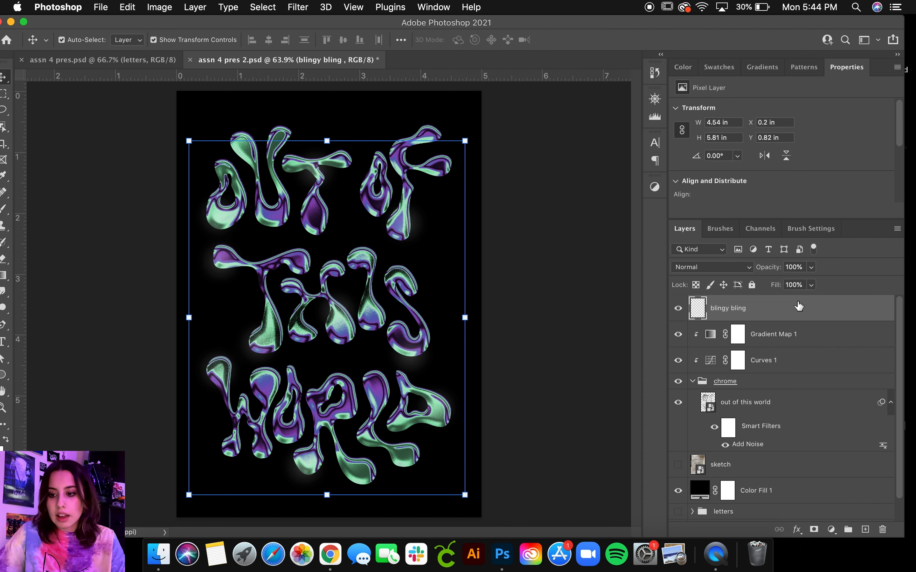
click(542, 312)
Create a four-sided 100 × 100 px star with the Polygon tool, using a 5% star ratio, below the F.
drag(517, 28, 529, 27)
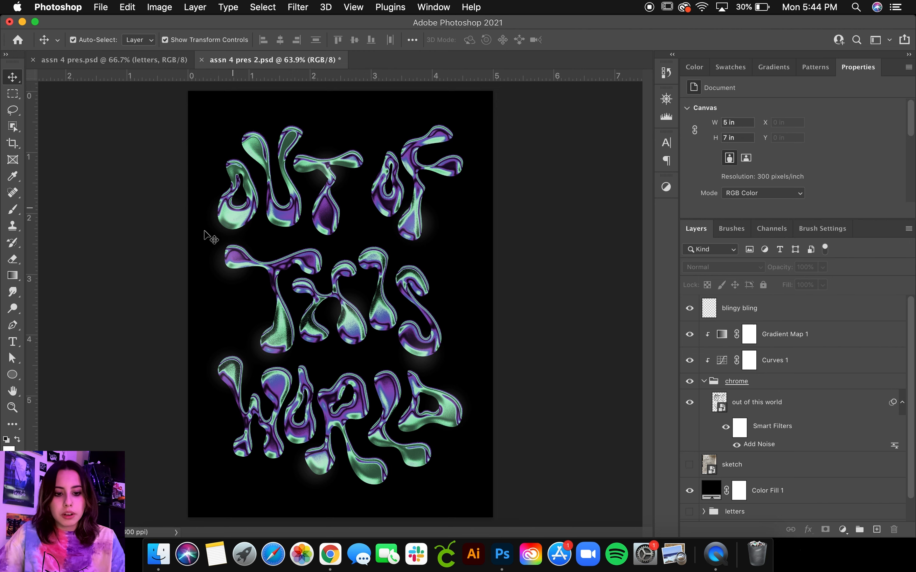
click(22, 375)
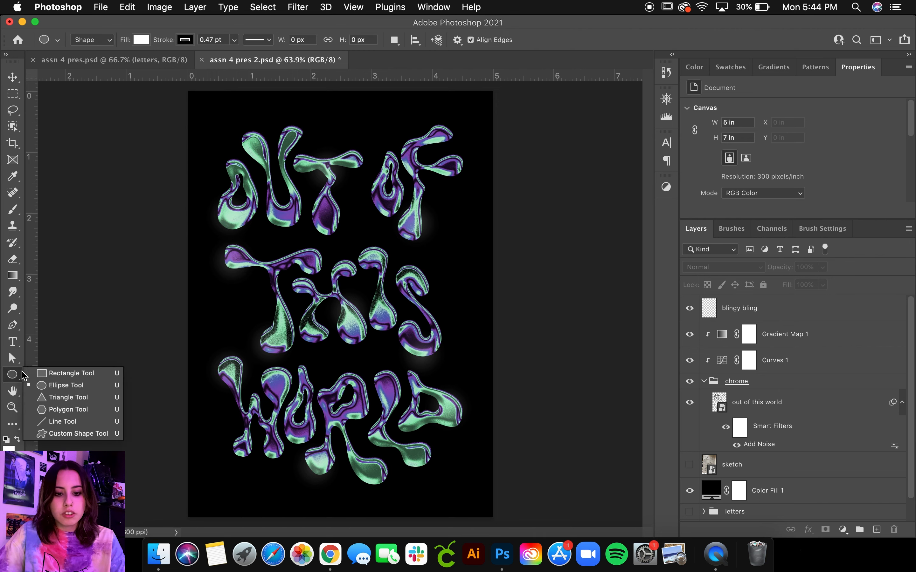
click(68, 410)
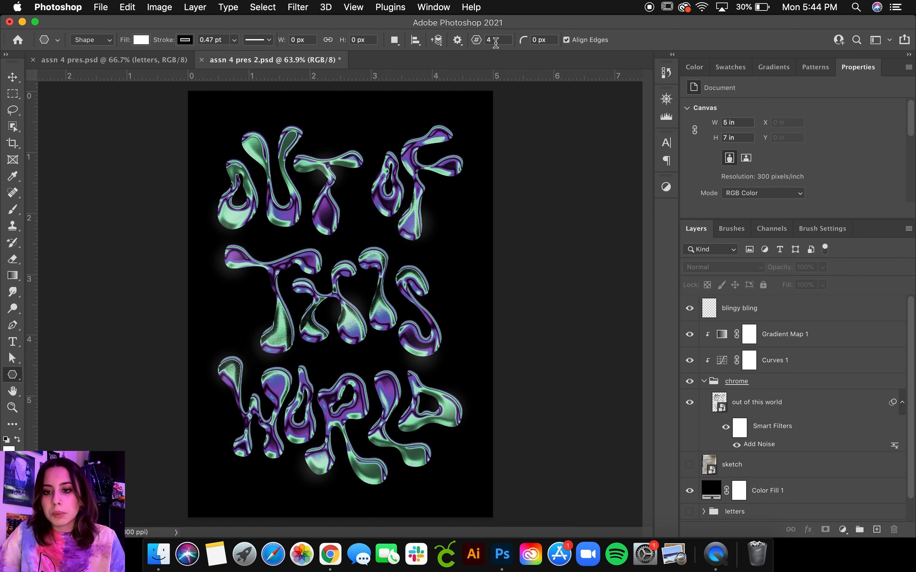
click(457, 39)
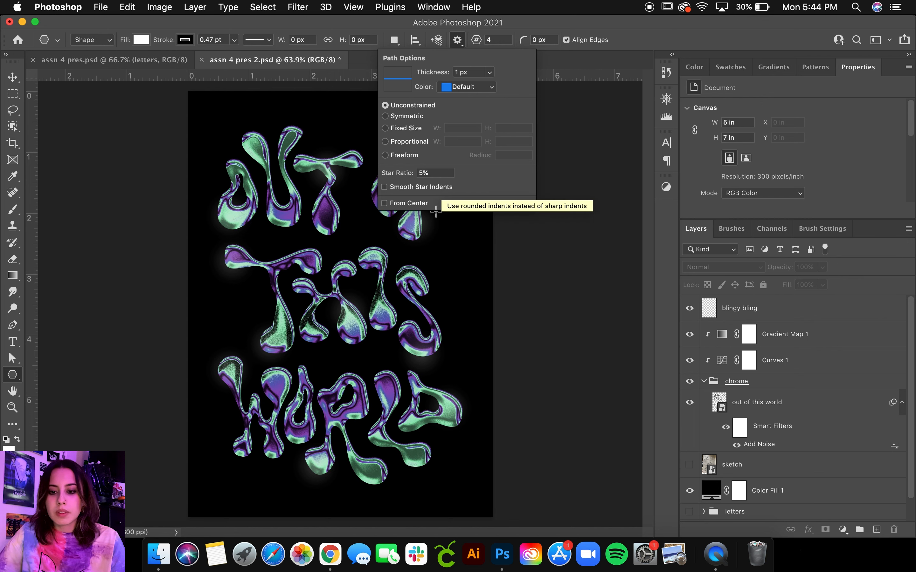
click(422, 174)
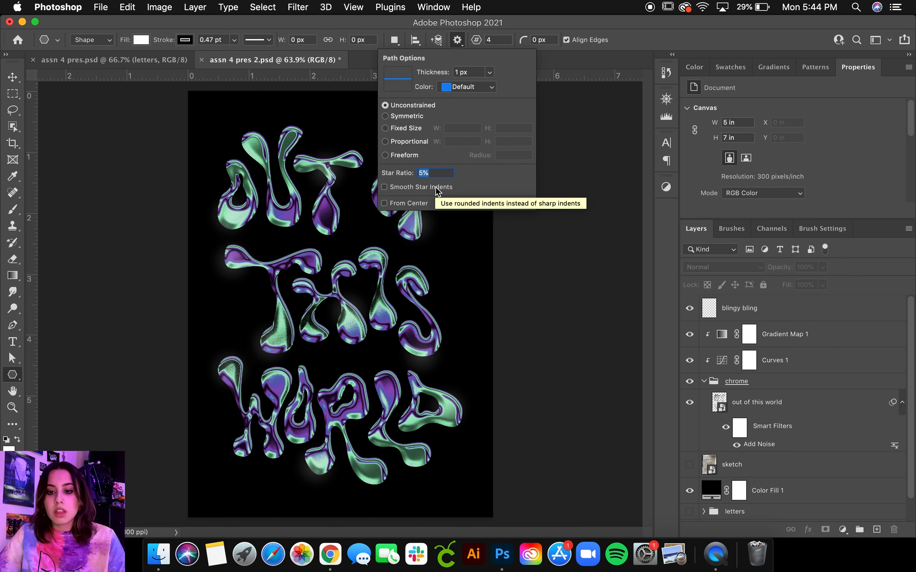
click(438, 227)
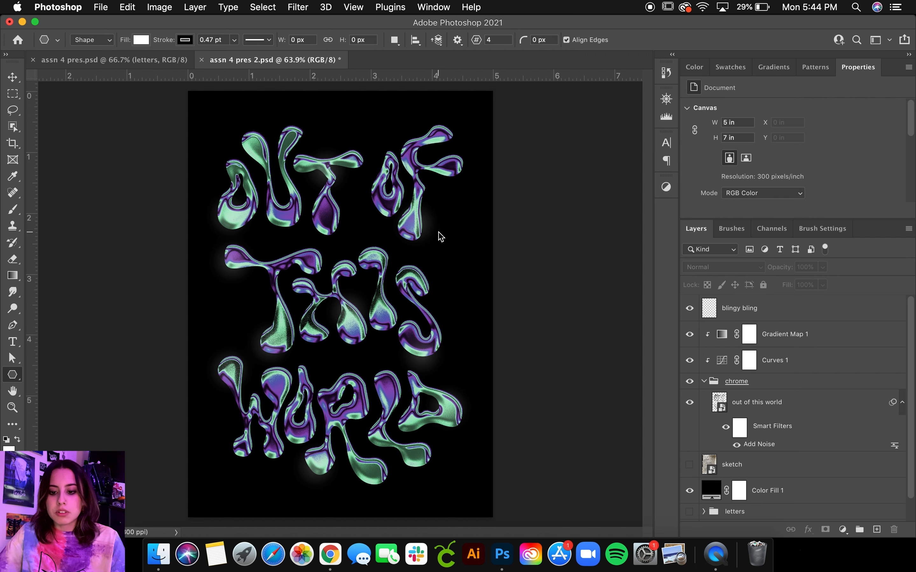
click(441, 237)
click(435, 401)
click(454, 229)
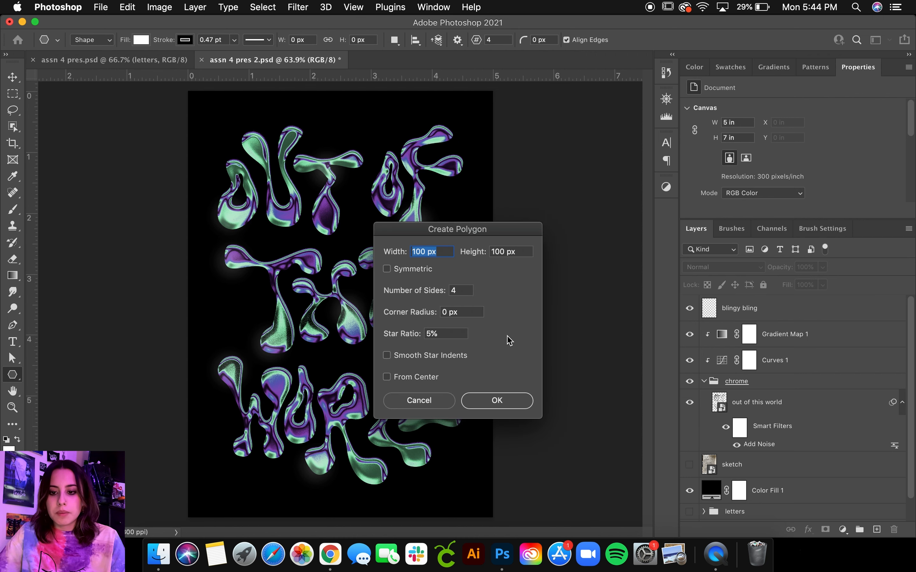
click(497, 401)
Change the star shape's stroke color to white.
key(a)
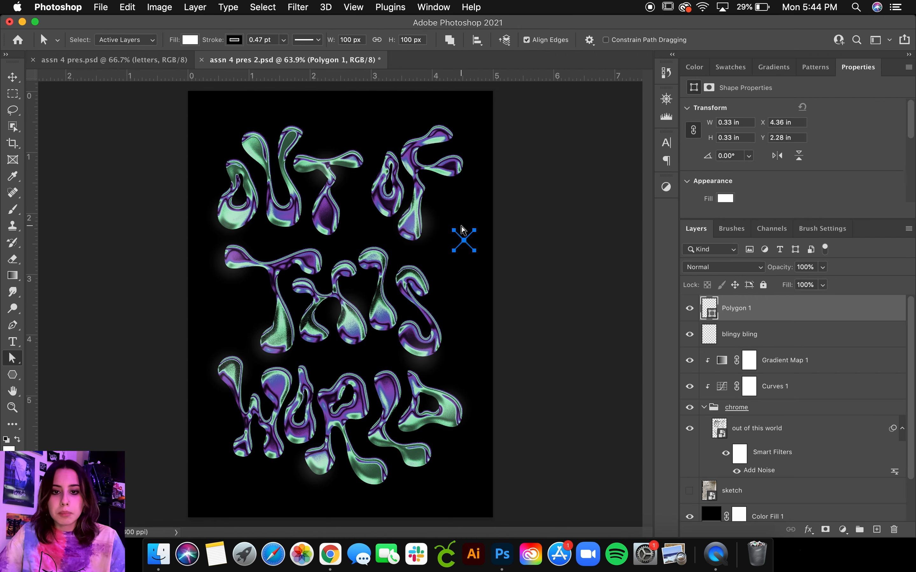
click(234, 41)
click(176, 96)
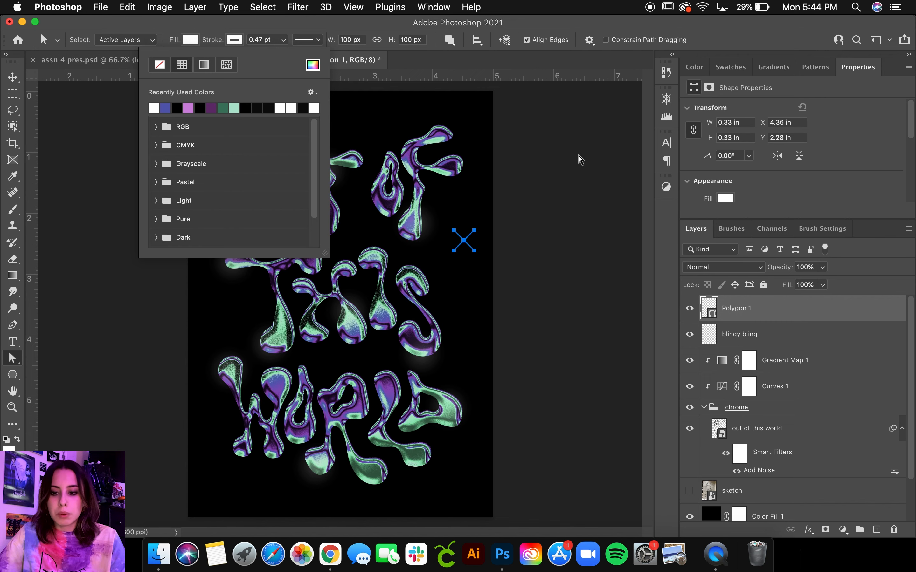
click(489, 162)
Duplicate the star, rotate the copy about 44° and center it over the original.
key(v)
scroll(469, 231, up, 10)
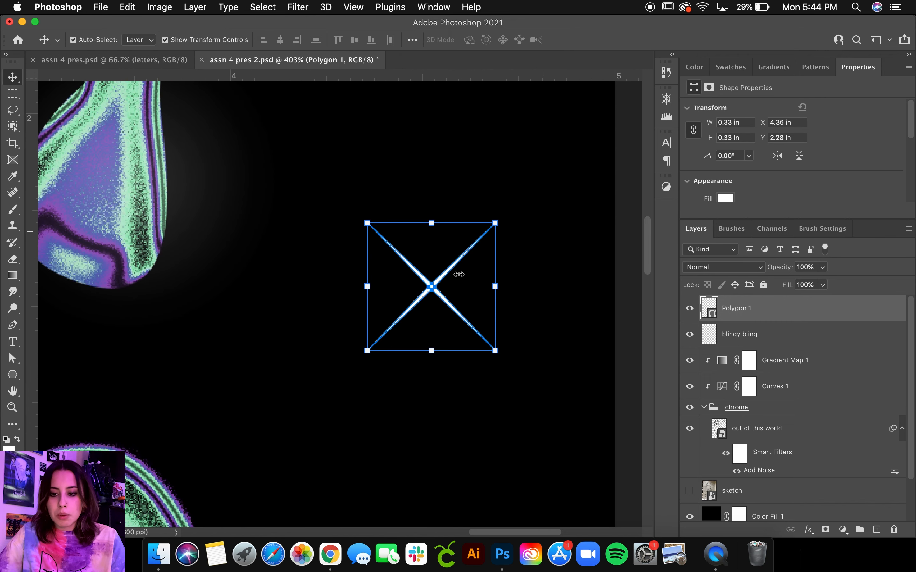
click(533, 273)
drag(429, 289, 348, 288)
drag(413, 226, 391, 325)
drag(321, 316, 434, 284)
Scale the rotated star copy down to about 0.17 in around the shared center and deselect it.
drag(493, 286, 495, 276)
drag(478, 284, 475, 277)
key(super+z)
drag(479, 285, 491, 282)
drag(480, 282, 490, 235)
key(Return)
click(551, 270)
Merge the Polygon 1 and Polygon 1 copy layers into one eight-pointed sparkle shape.
key(z)
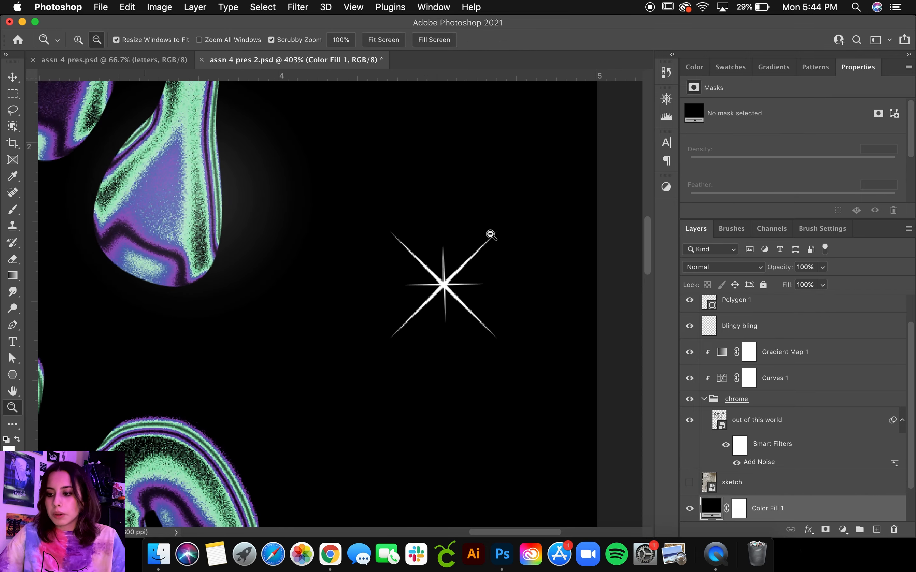
key(v)
scroll(912, 360, up, 2)
click(774, 315)
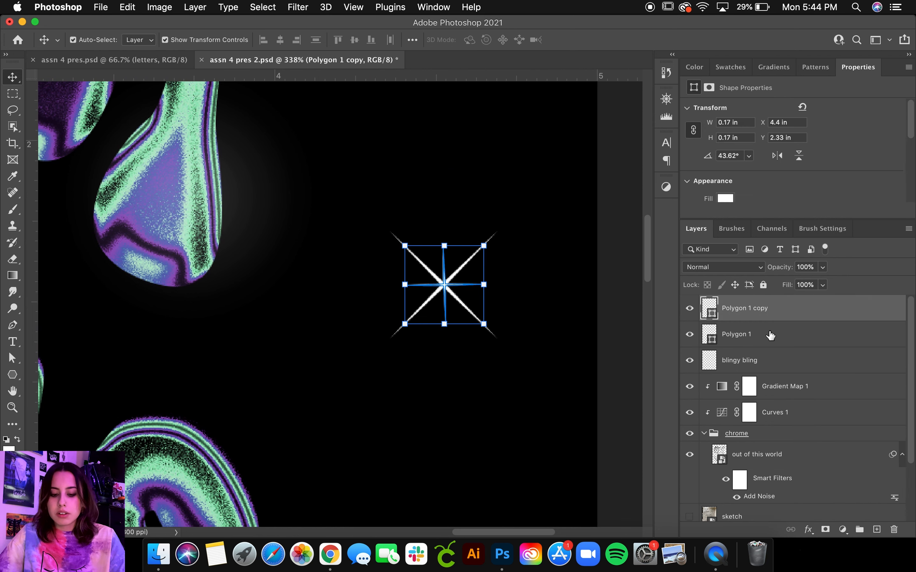
shift+click(770, 335)
key(super+e)
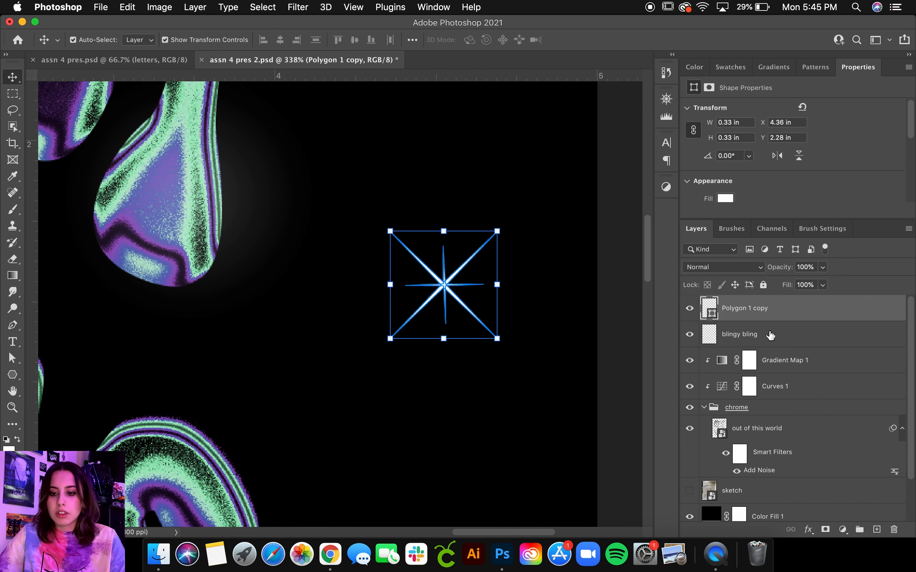
Convert the eight-pointed sparkle shape to a smart object and apply a Gaussian Blur with a 1.5 pixel radius.
click(299, 6)
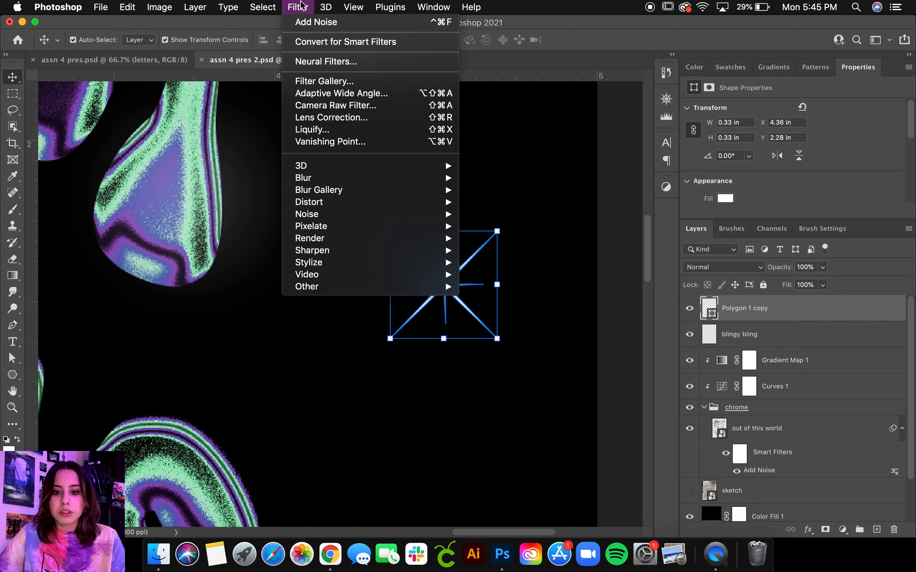
mouse_move(352, 178)
click(511, 227)
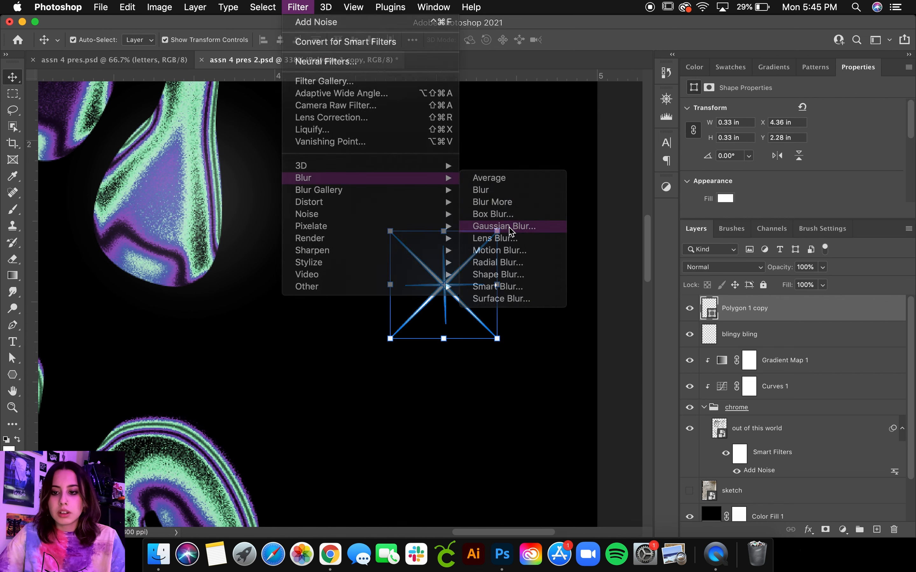
click(550, 199)
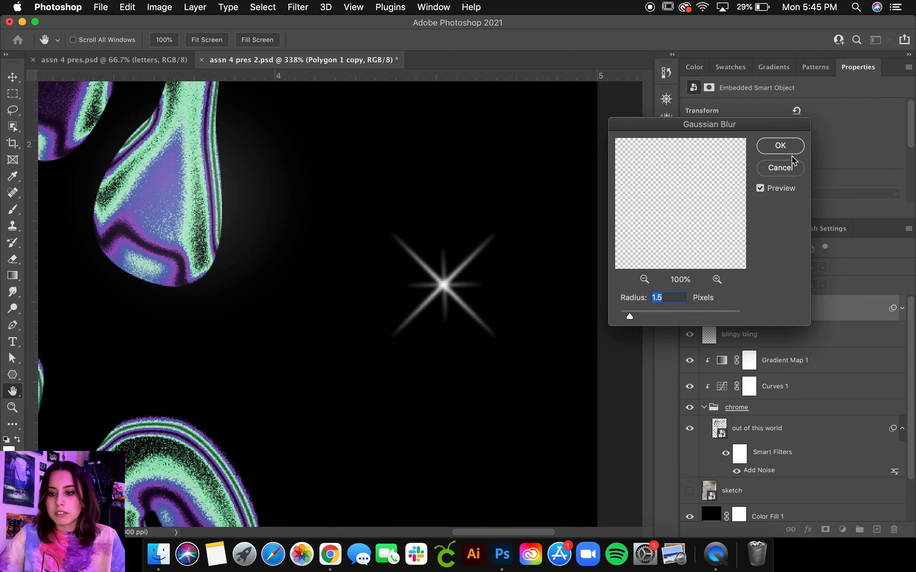
click(780, 146)
Place scaled and rotated copies of the blurred sparkle over the glowing highlights across all three lines of lettering.
key(super+0)
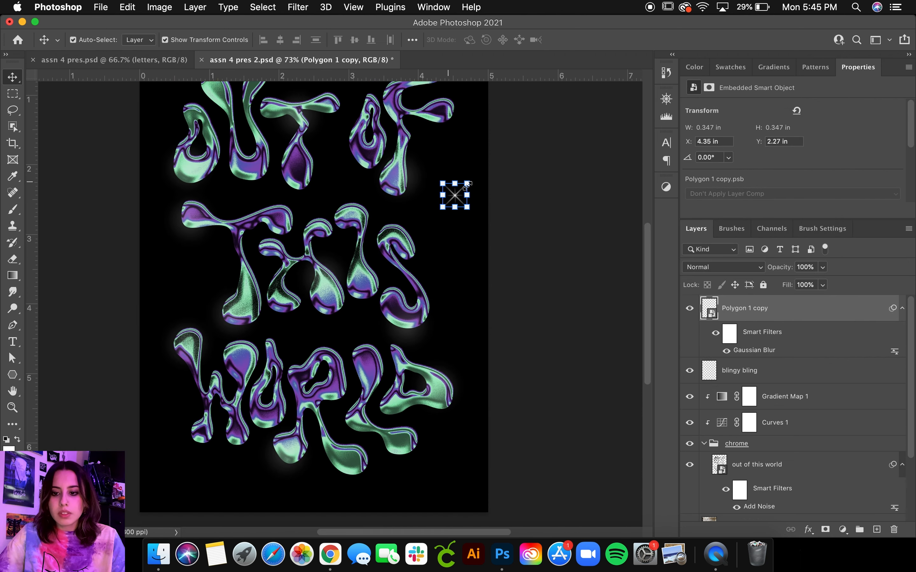
drag(513, 237, 245, 213)
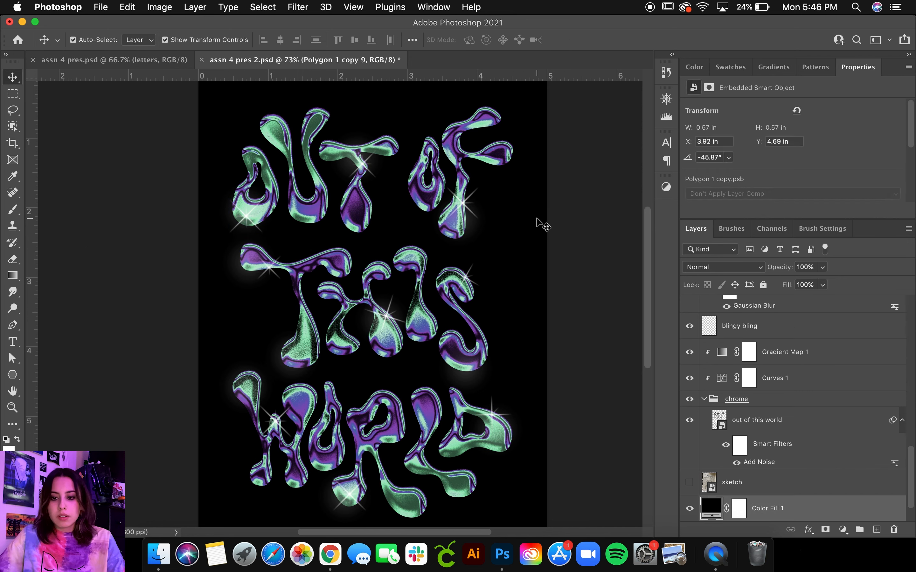
drag(538, 220, 494, 252)
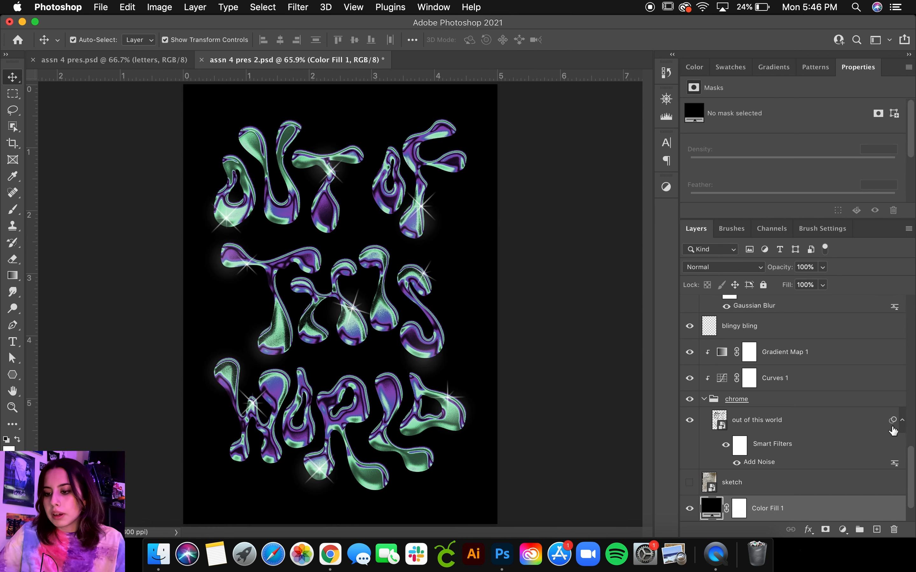
Merge all the Polygon 1 copy sparkle layers into a single layer.
drag(912, 458, 909, 262)
click(793, 303)
drag(911, 309, 912, 438)
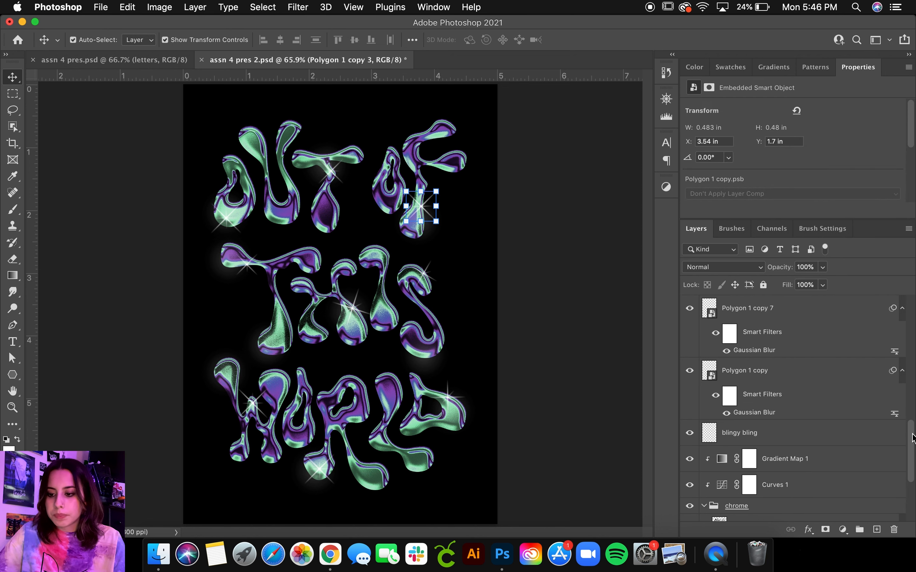
shift+click(773, 370)
key(super+e)
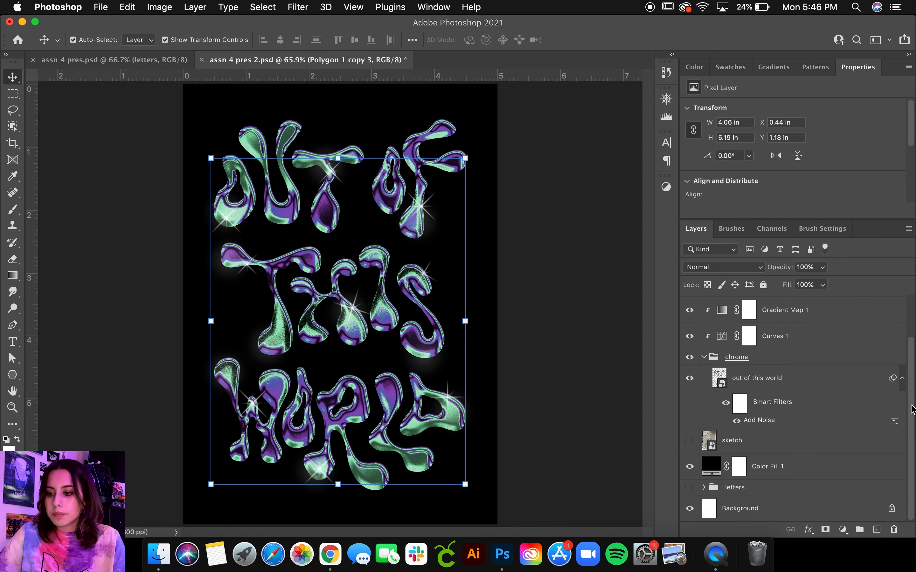
Rename the merged sparkle layer as "stars".
drag(912, 408, 910, 285)
double_click(762, 309)
text(stars)
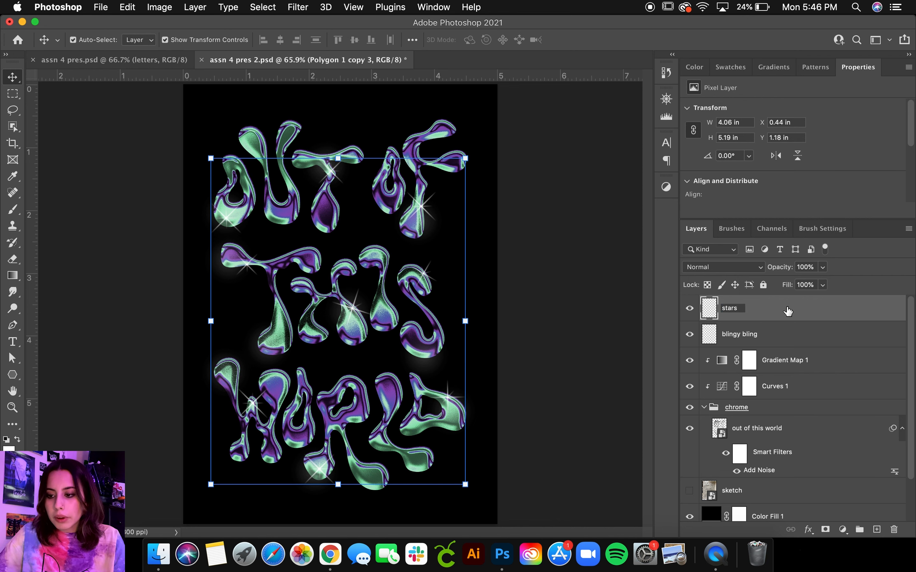
key(Return)
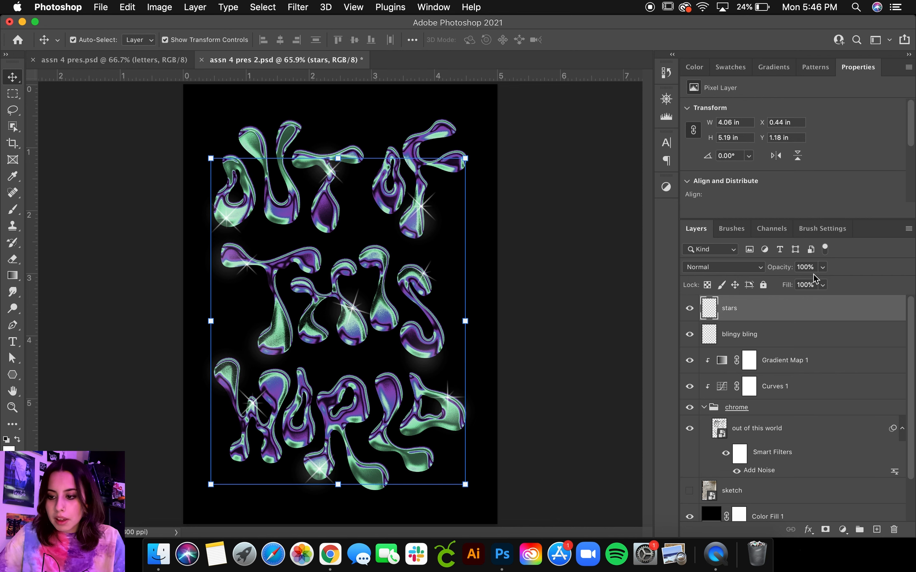
Lower the stars layer's opacity to 63% and deselect the layer.
click(822, 267)
drag(804, 285, 802, 288)
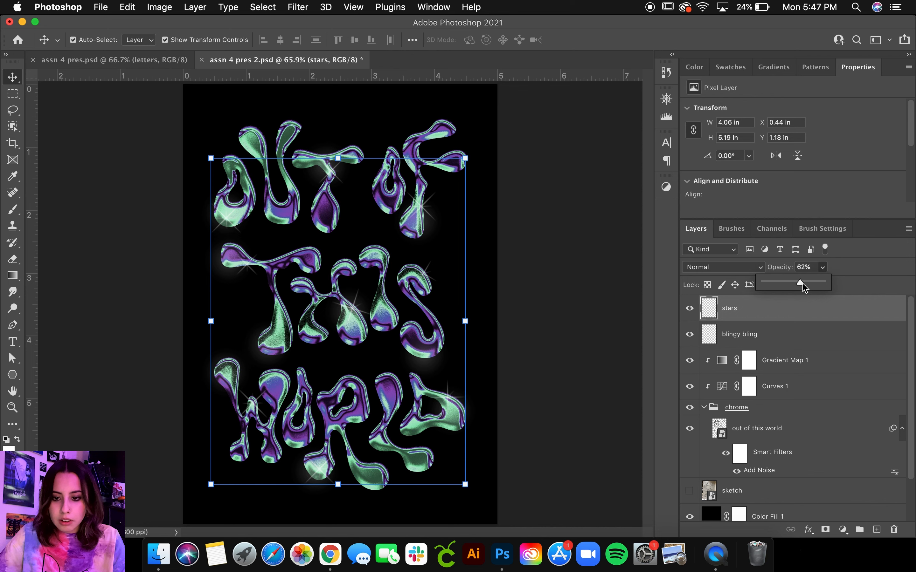
mouse_move(804, 288)
mouse_down()
mouse_move(794, 288)
mouse_move(803, 290)
mouse_up()
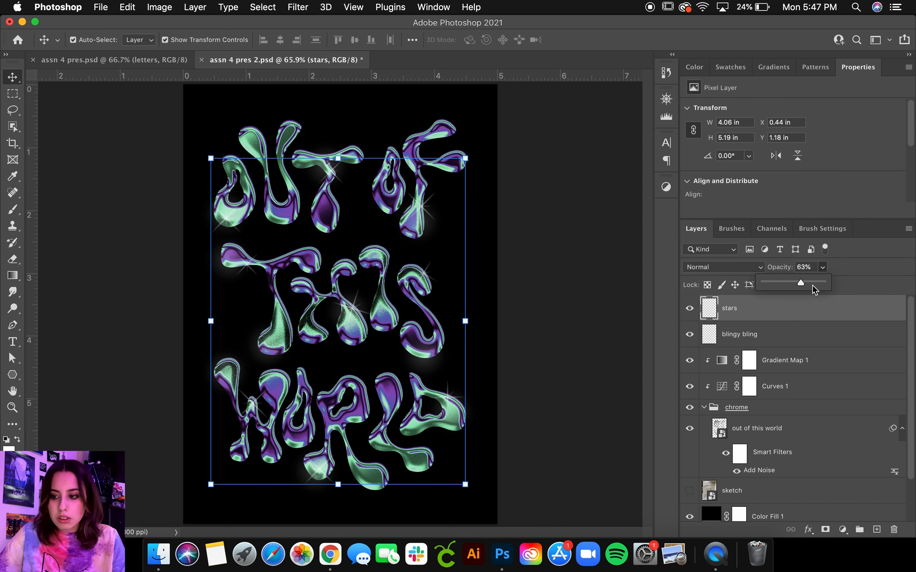
click(858, 284)
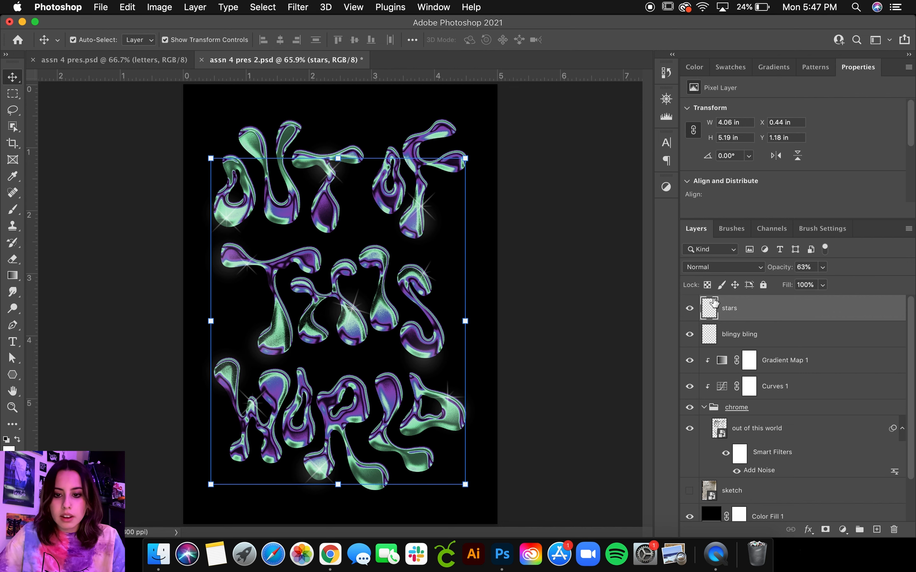
click(566, 292)
key(z)
drag(521, 289, 517, 289)
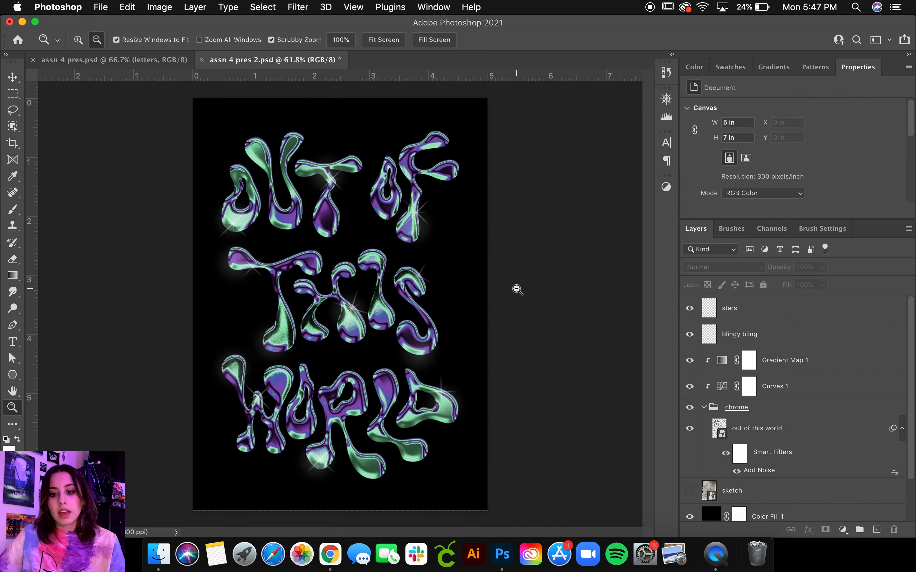
key(v)
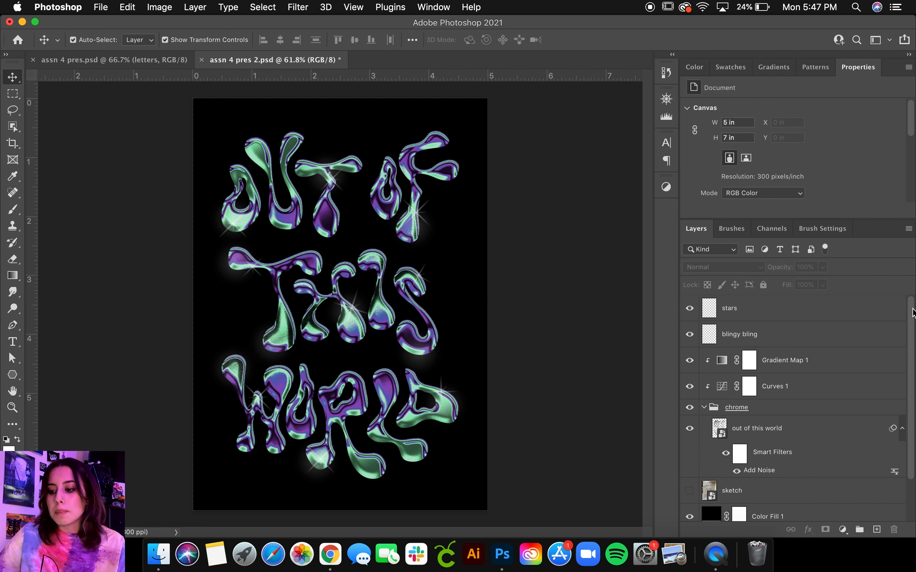
Convert the black Color Fill 1 layer to a smart object and add 50% Gaussian monochromatic noise to it.
drag(912, 313, 912, 416)
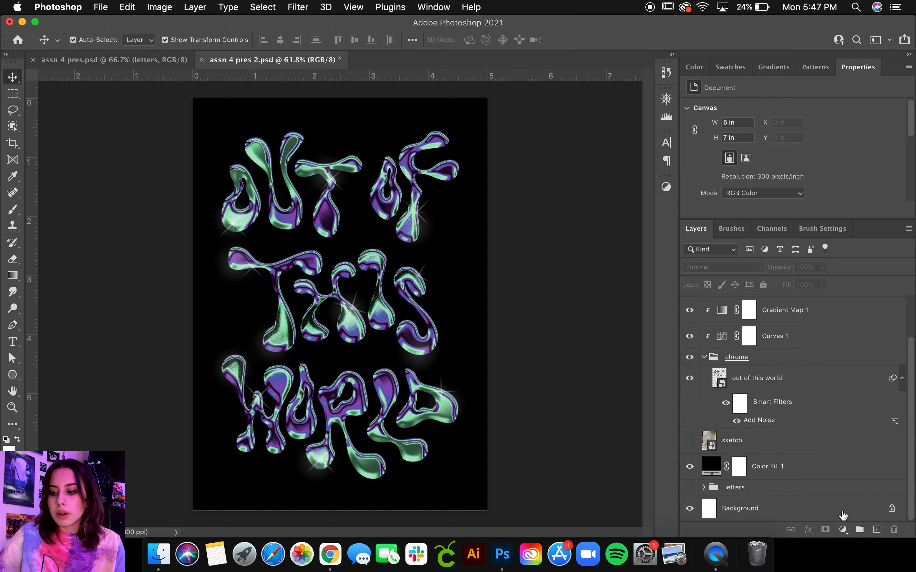
click(802, 467)
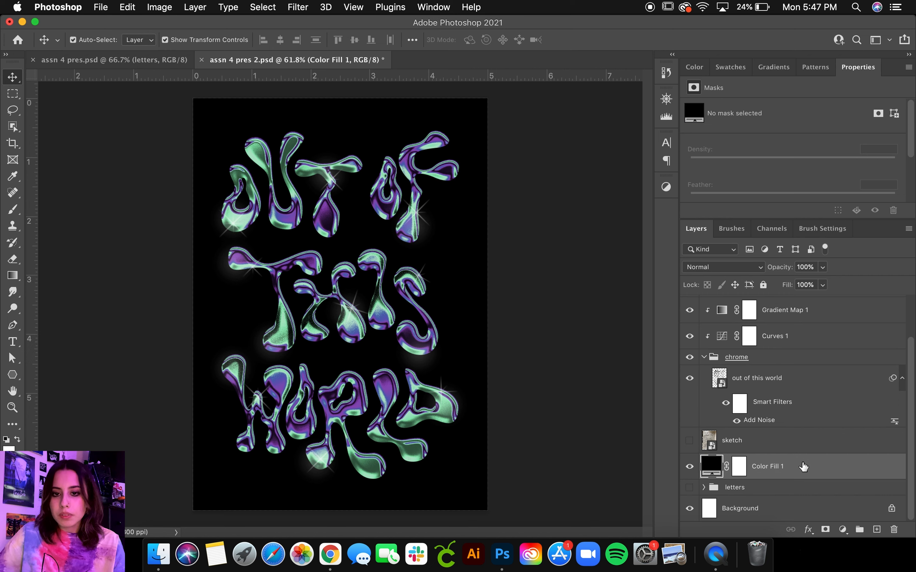
click(298, 6)
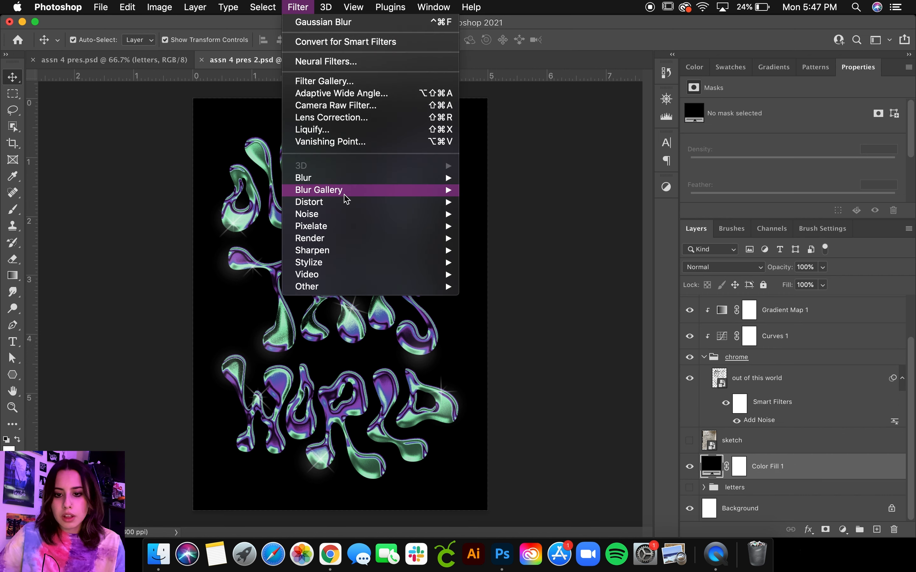
mouse_move(422, 213)
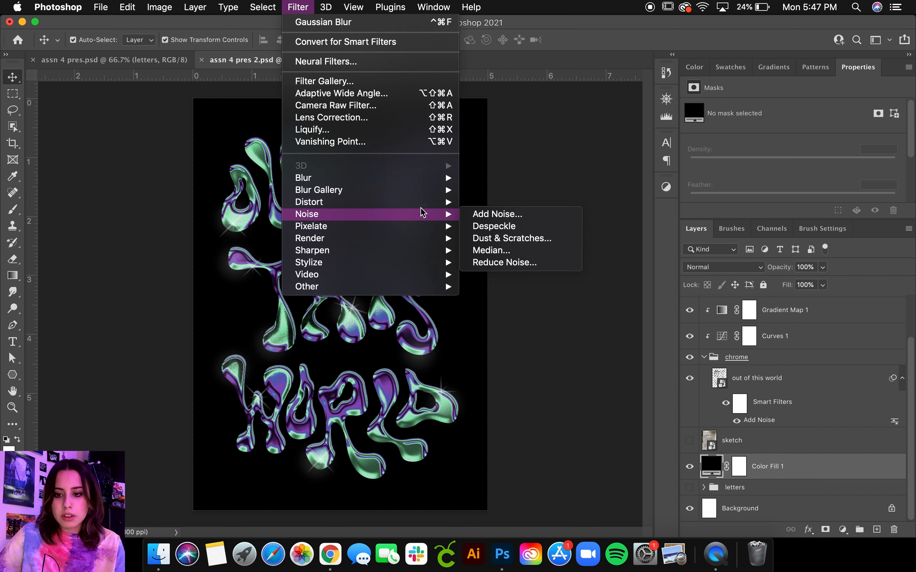
click(488, 215)
click(530, 200)
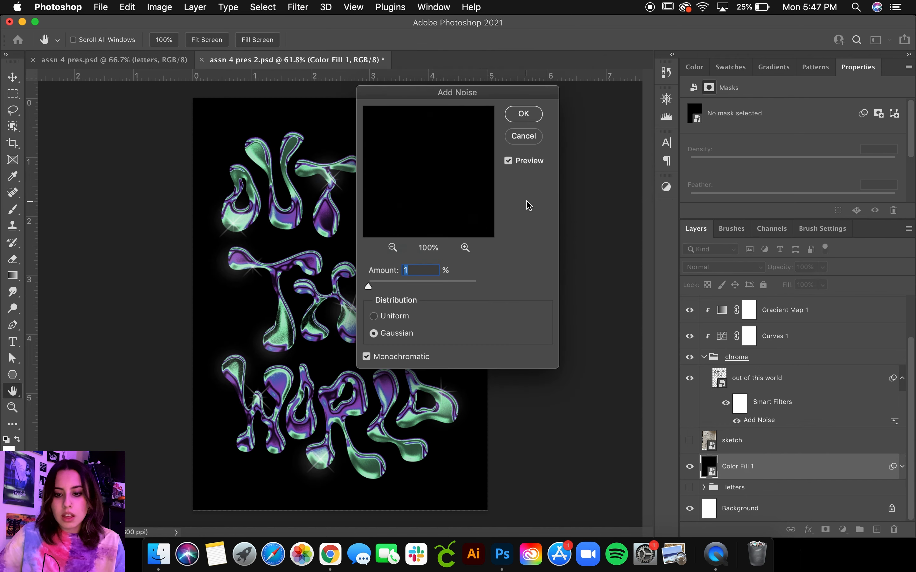
drag(407, 286, 417, 285)
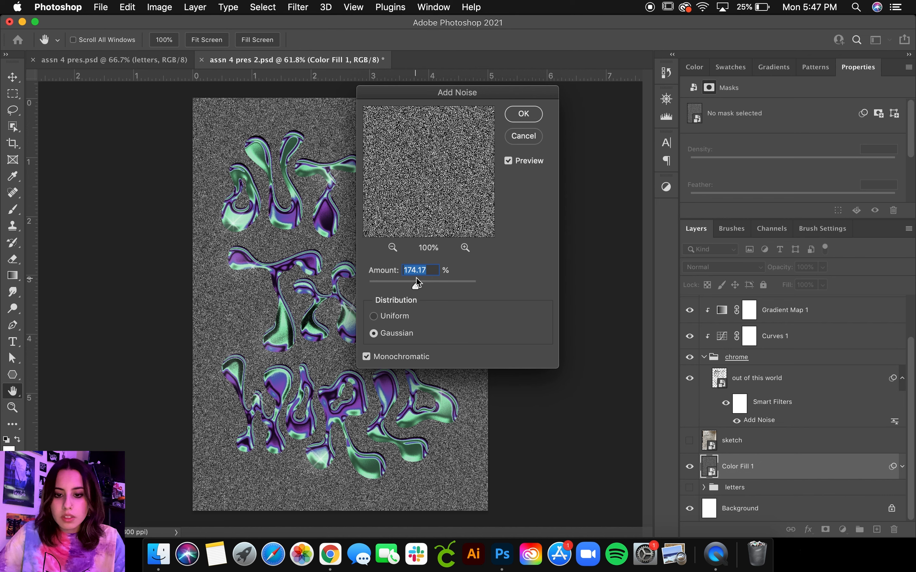
text(50)
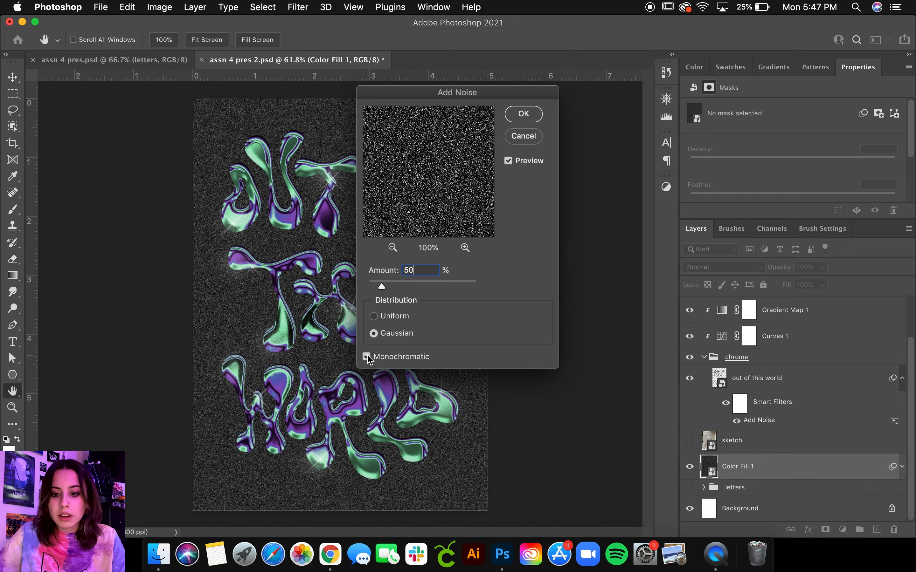
click(523, 113)
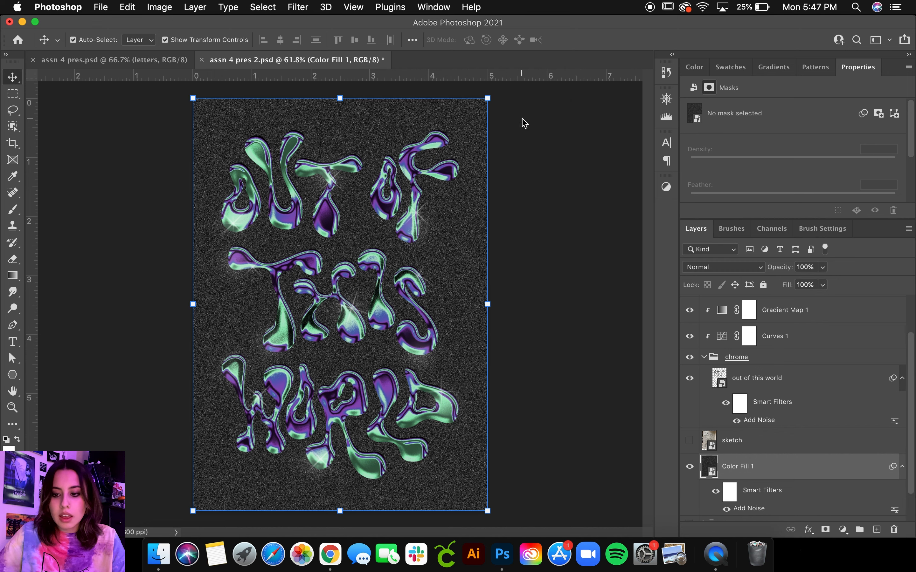
Add a Levels adjustment above Color Fill 1 with black input 106 and midtones 1.91, thinning the noise into scattered stars.
drag(911, 381, 910, 415)
click(843, 529)
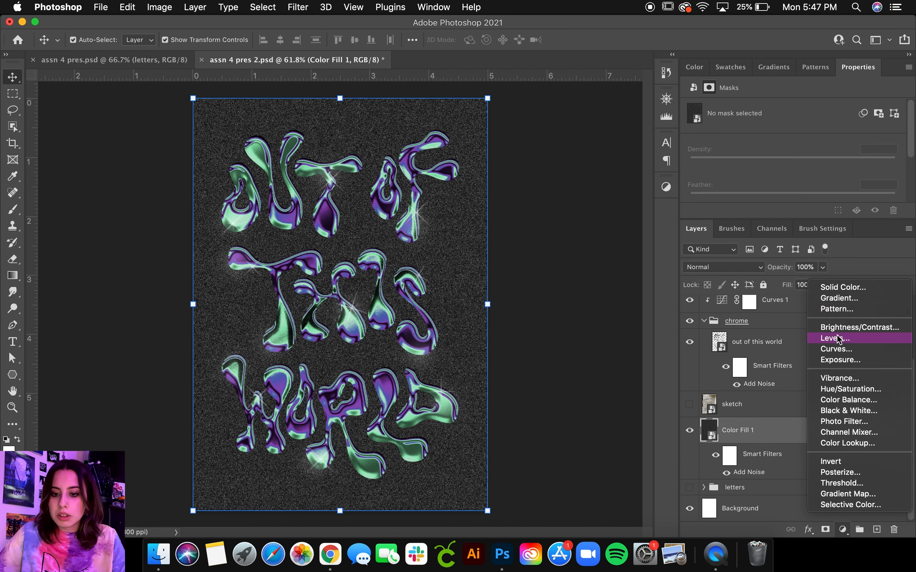
click(838, 339)
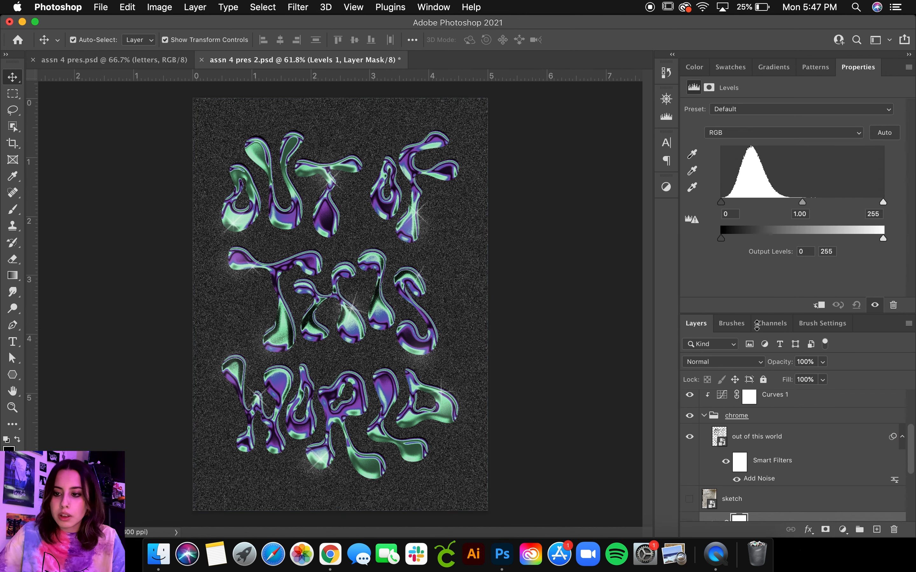
drag(718, 197, 813, 206)
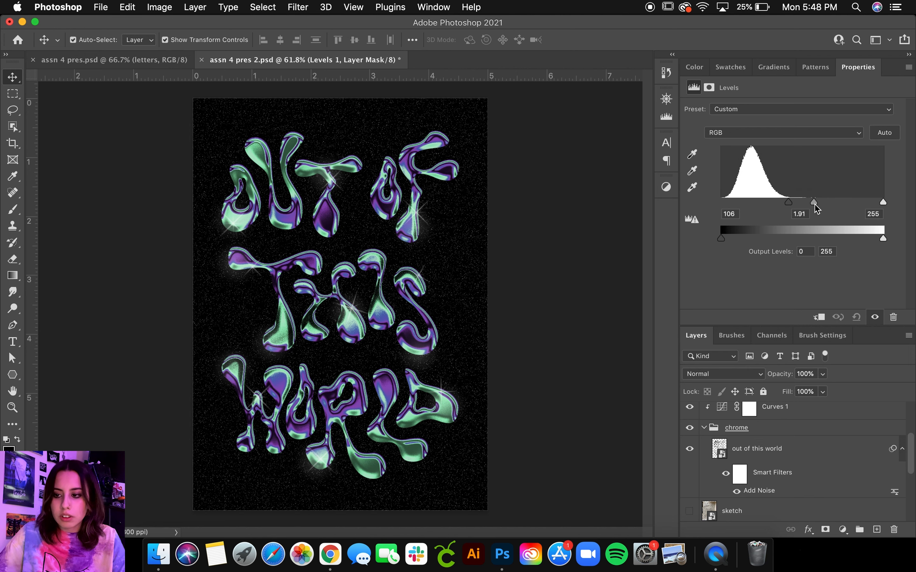
click(541, 290)
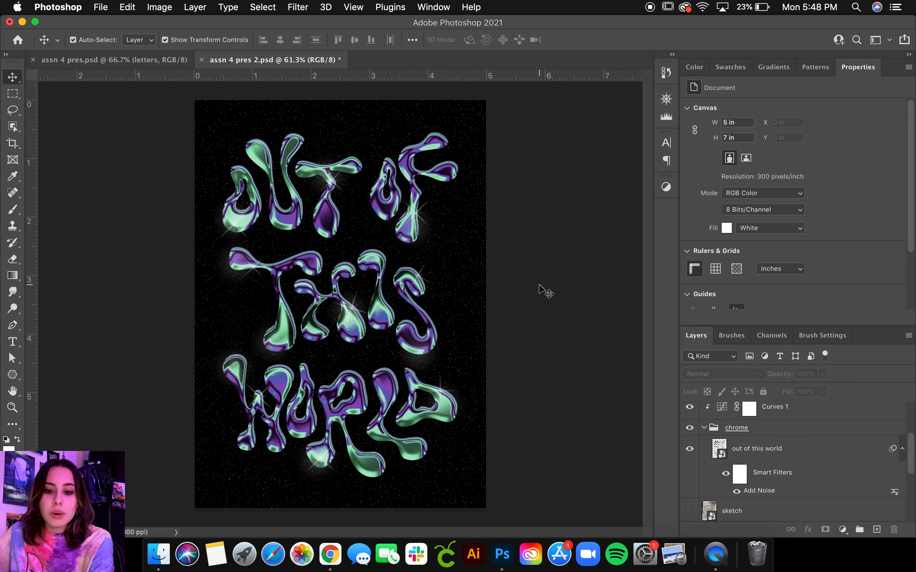